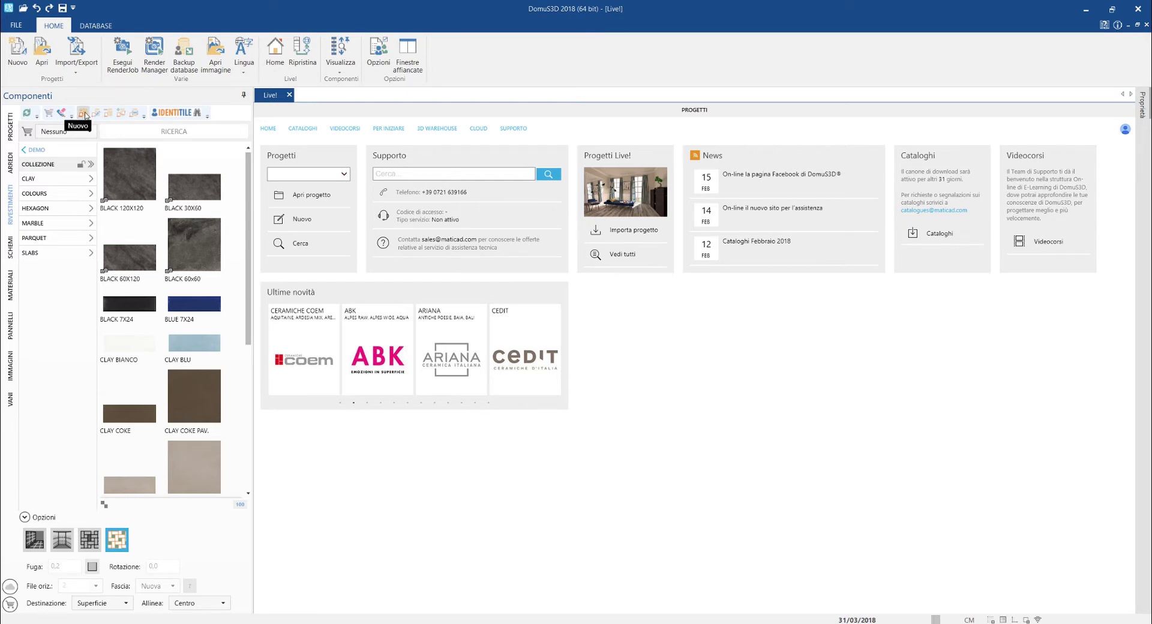
Step: Start a new tile with code 123456789 and description Piastrella_prova
click(83, 113)
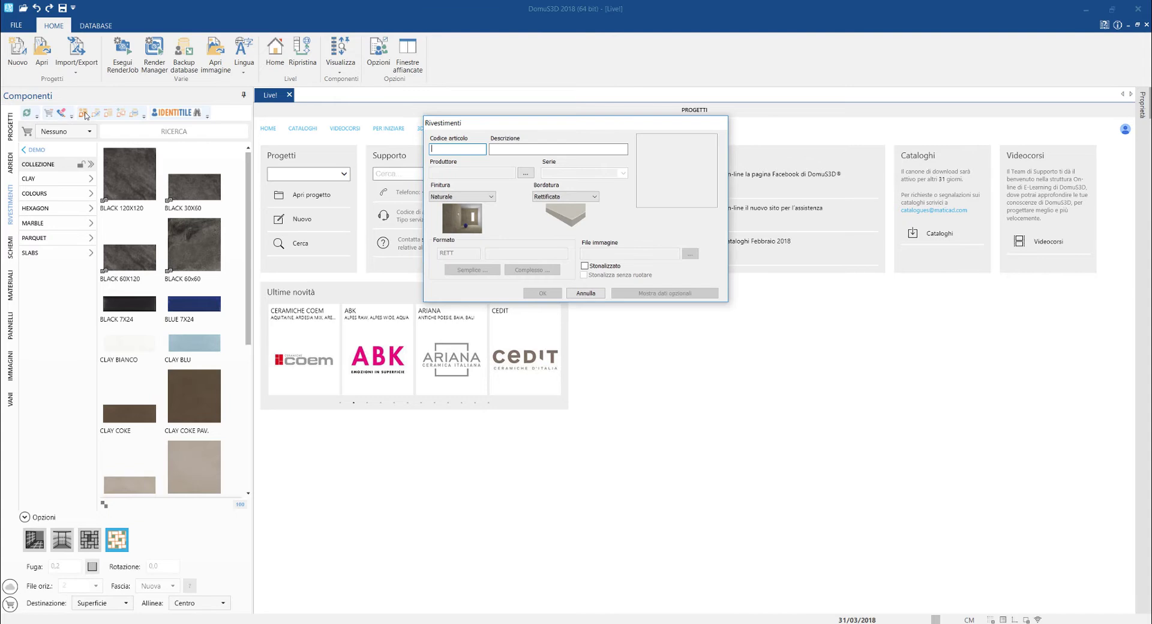
text(123456789)
key(Tab)
text(Piastrella_prova)
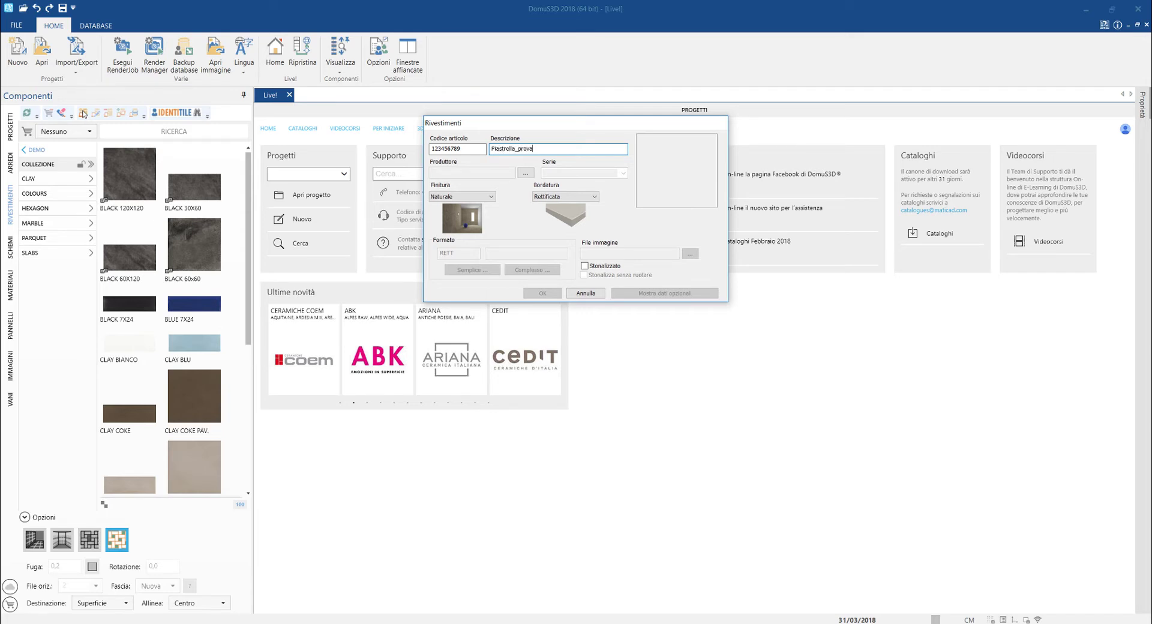
Step: Add and assign new manufacturer PROVA / PRODUTTORE_PROVA, then enter series serie_prova
click(524, 174)
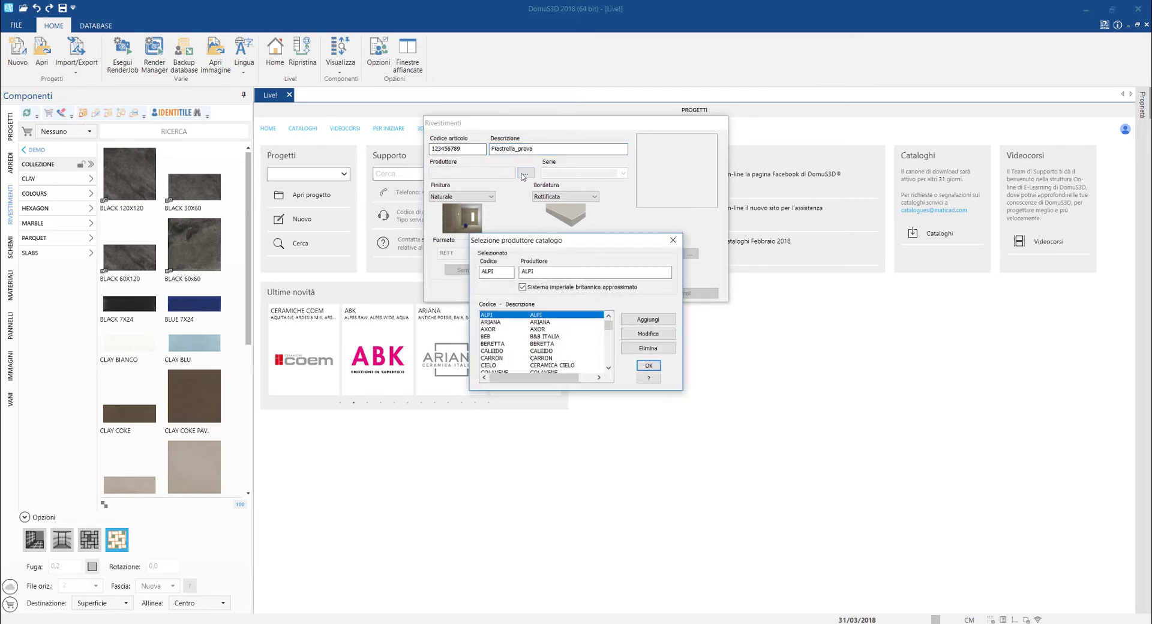
drag(505, 272, 472, 277)
text(PROVA)
key(Tab)
text(PRODUTTORE_PROVA)
click(646, 319)
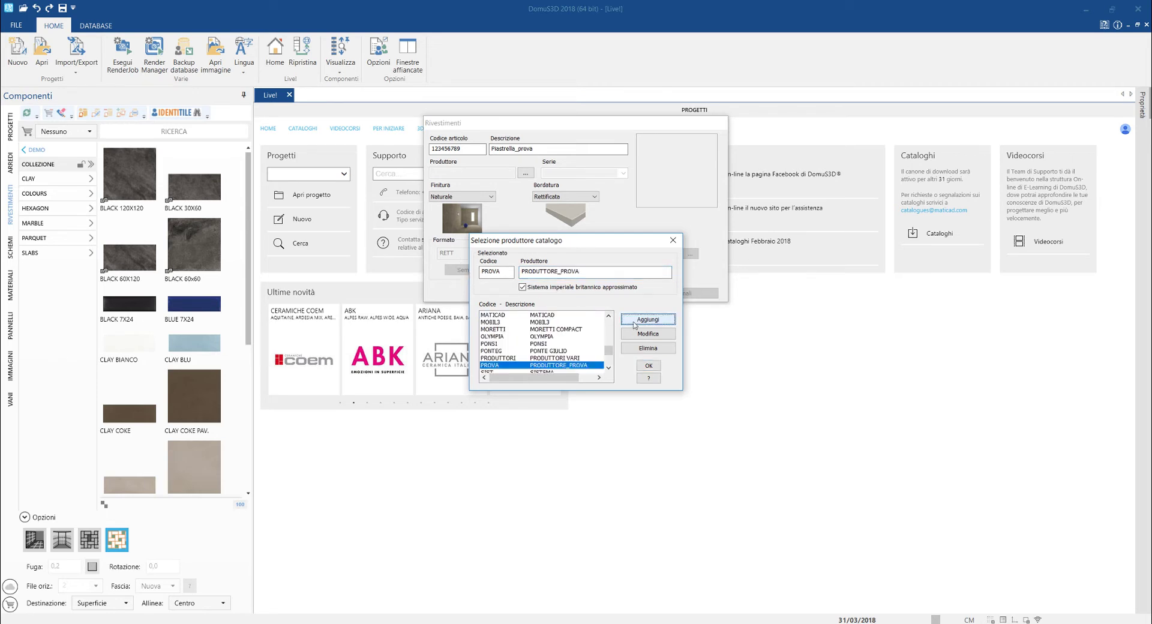
click(648, 369)
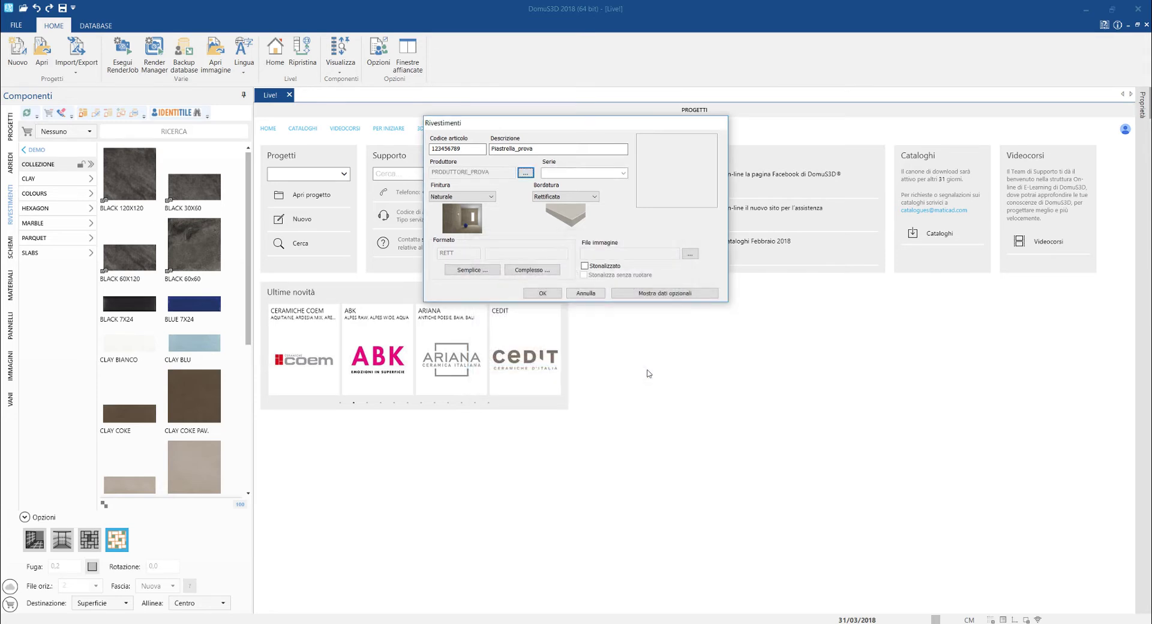
click(610, 173)
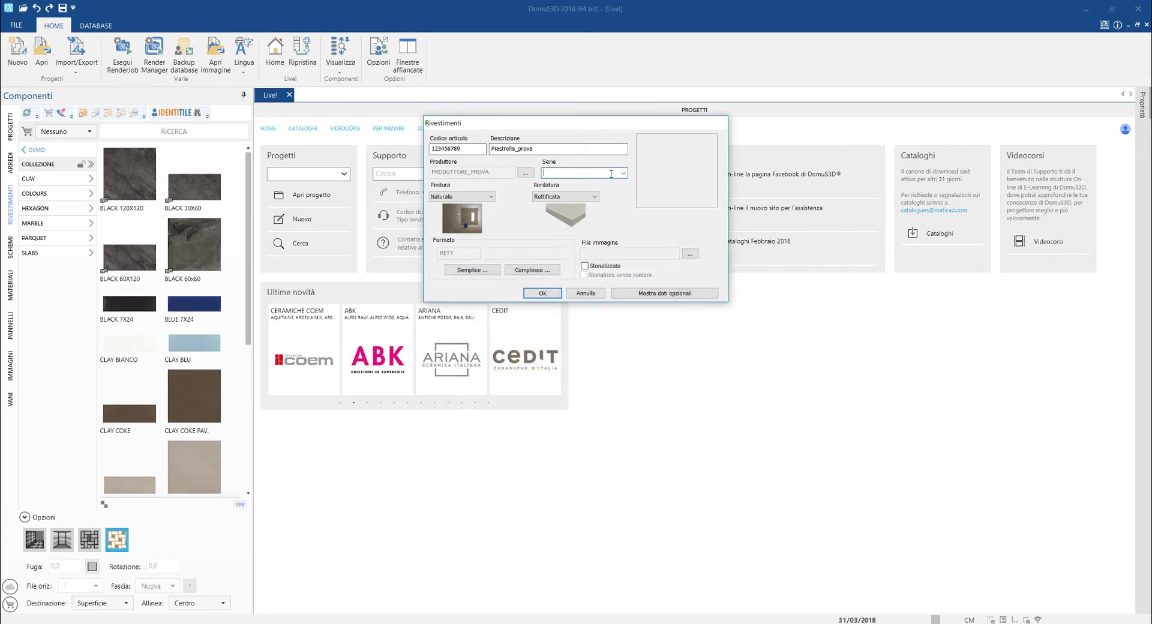
text(serie_prova)
Step: Set the tile format to a 60 x 60 rectangle
click(493, 270)
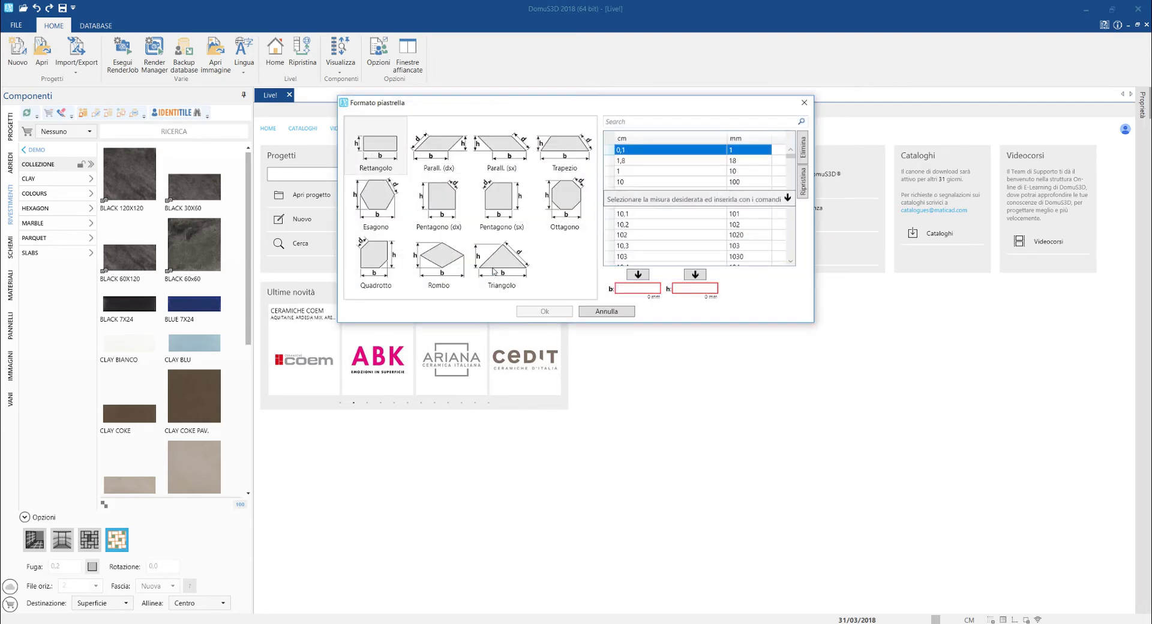
click(395, 156)
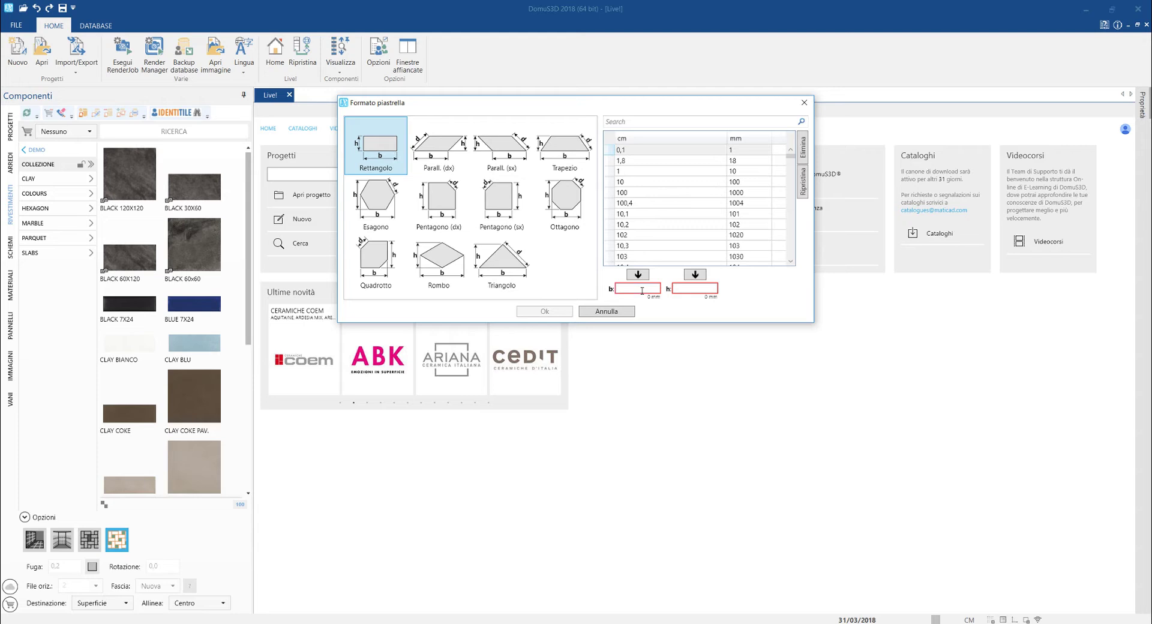
text(60)
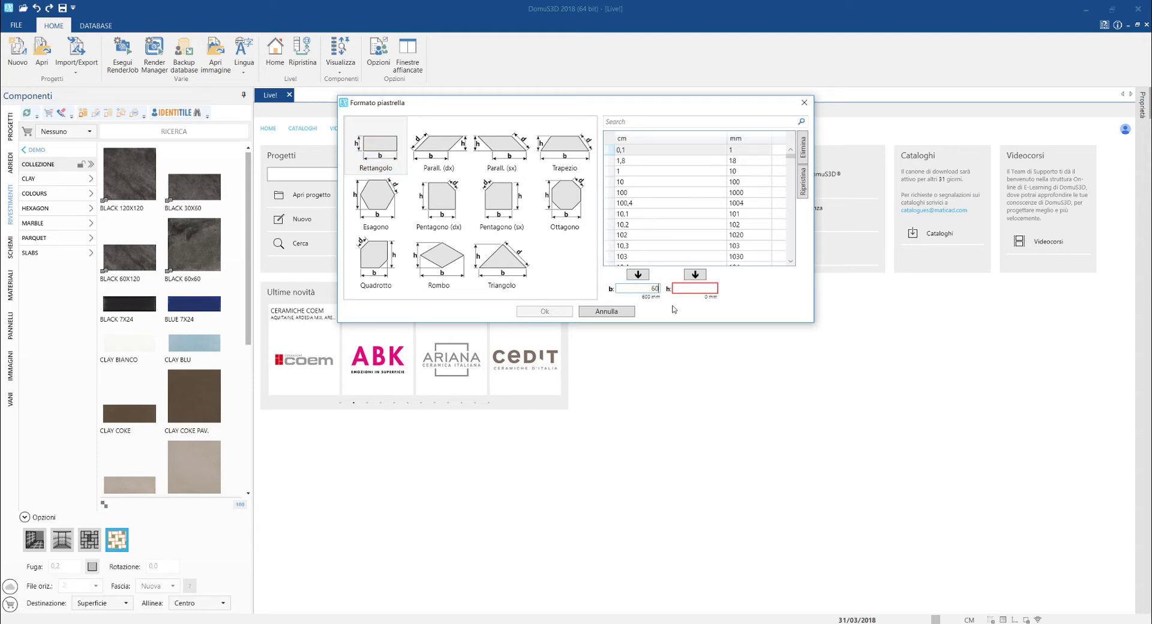
text(60)
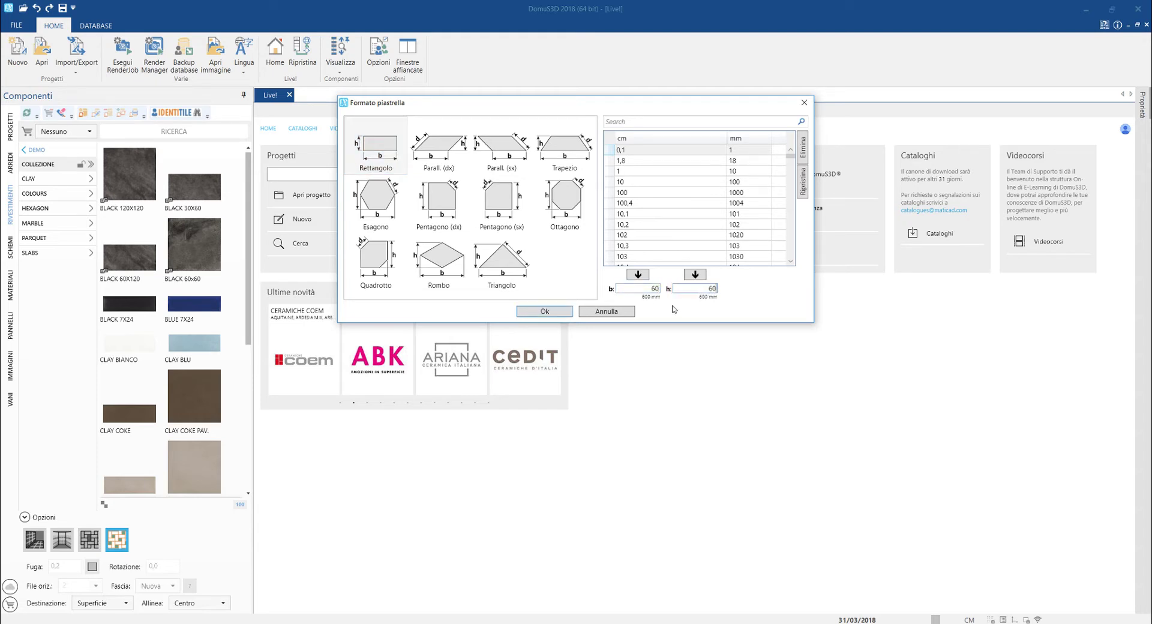
click(558, 313)
click(490, 198)
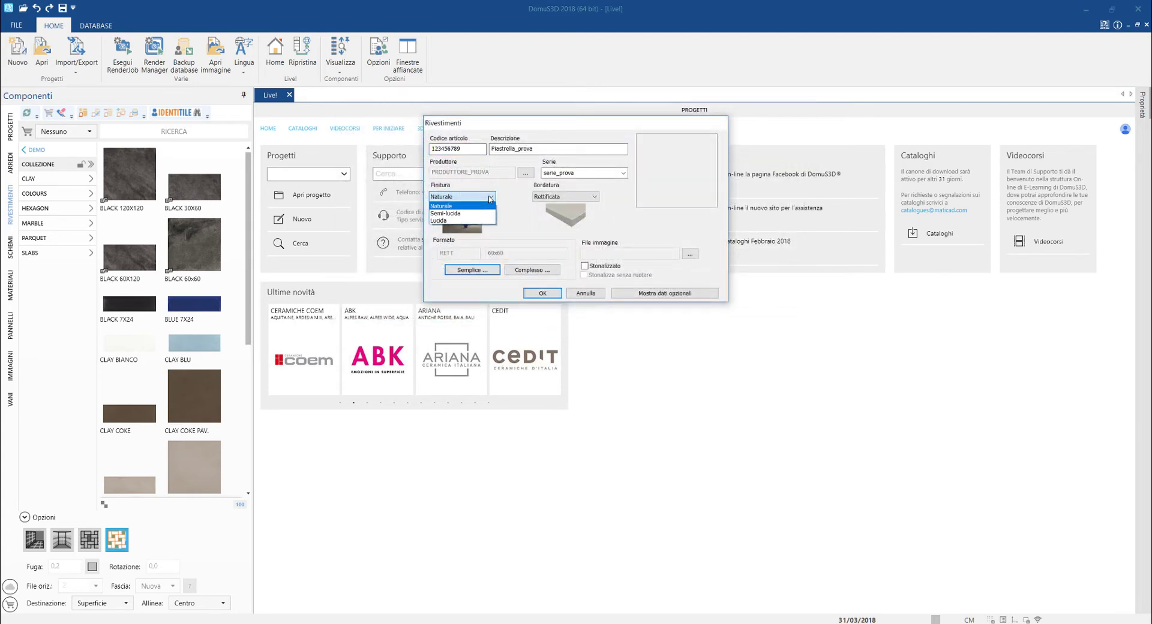
Step: Keep Naturale finish, set Arrotondata edges, and enter collection collezione_prova before browsing for an image
click(490, 198)
click(596, 198)
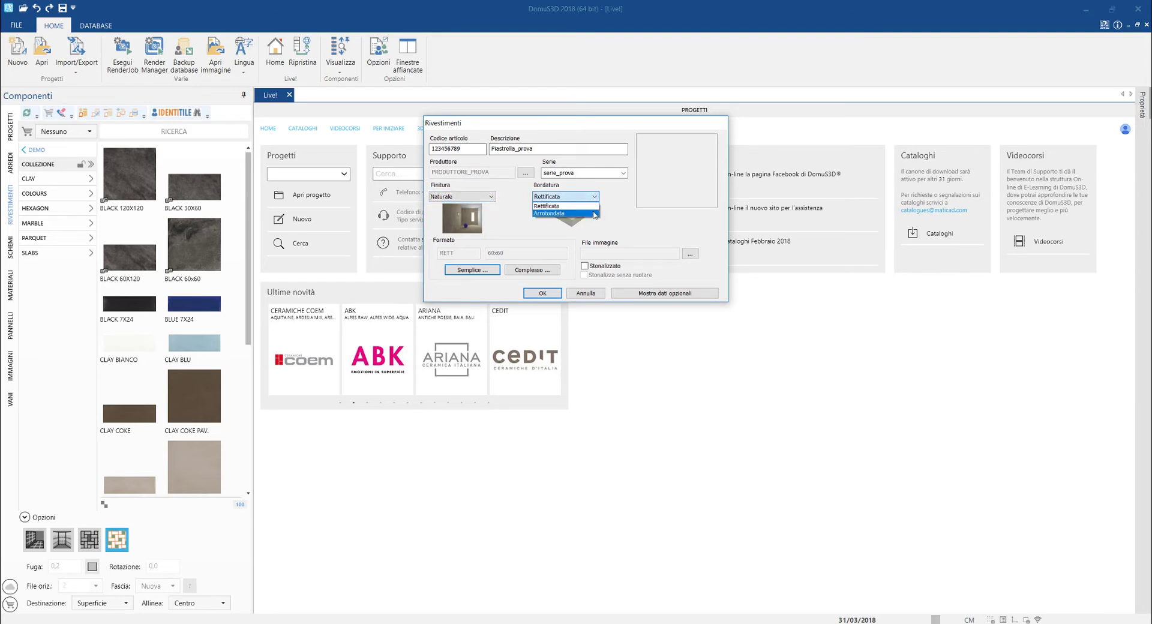
click(594, 213)
click(666, 294)
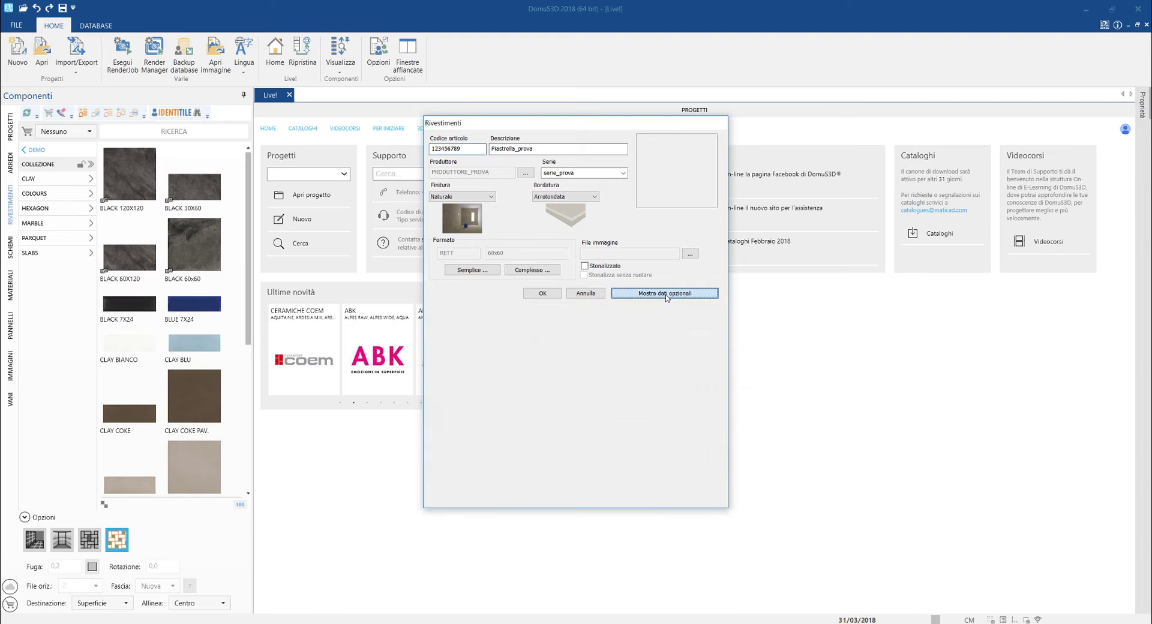
click(576, 325)
text(co)
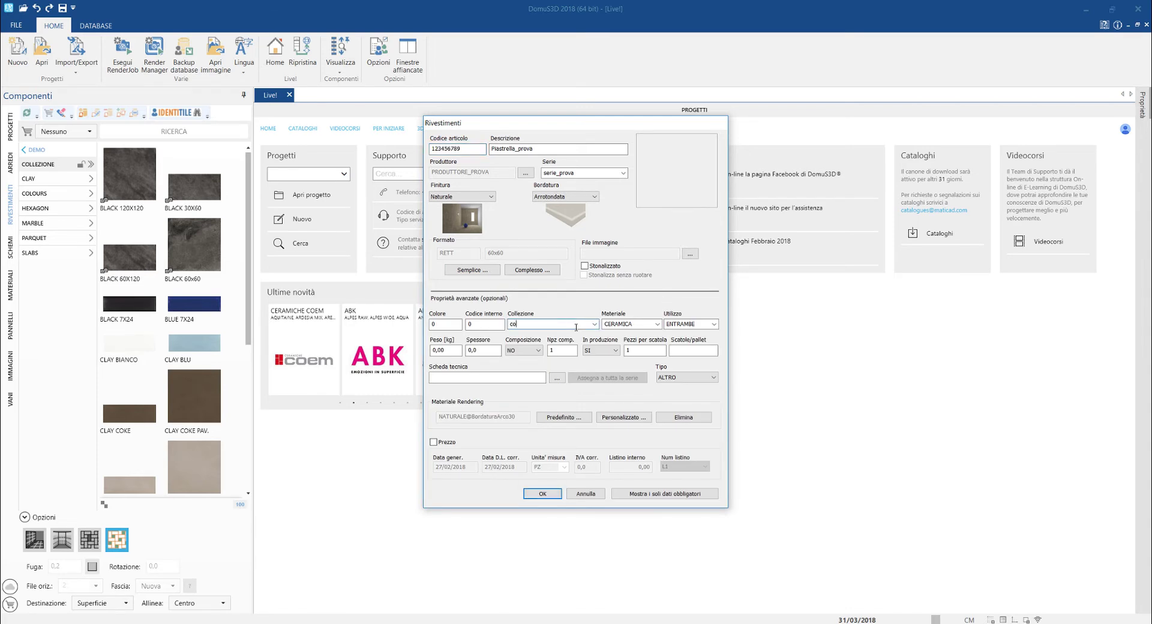
text(llezione_prova)
click(690, 253)
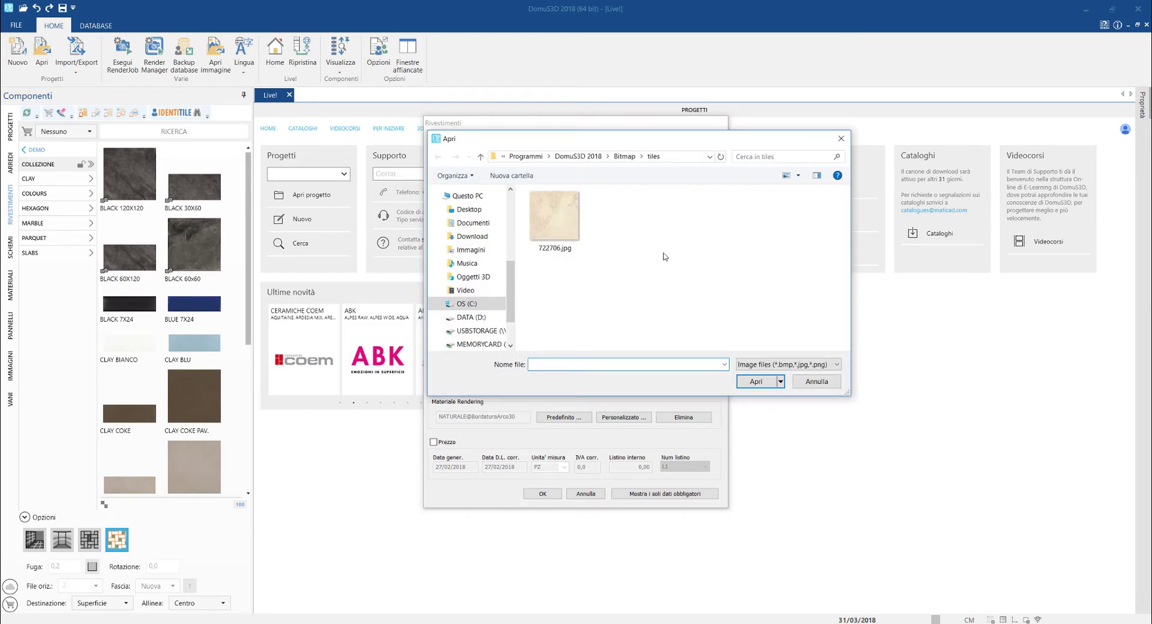
Step: Load 722706.jpg as the tile's image
click(572, 233)
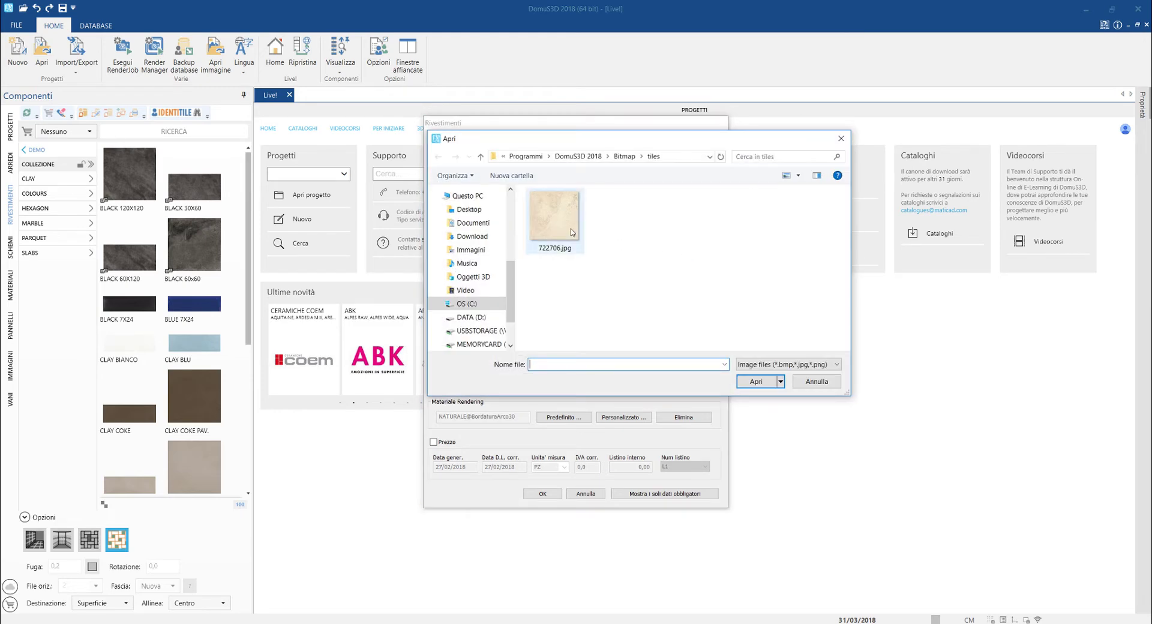
click(755, 381)
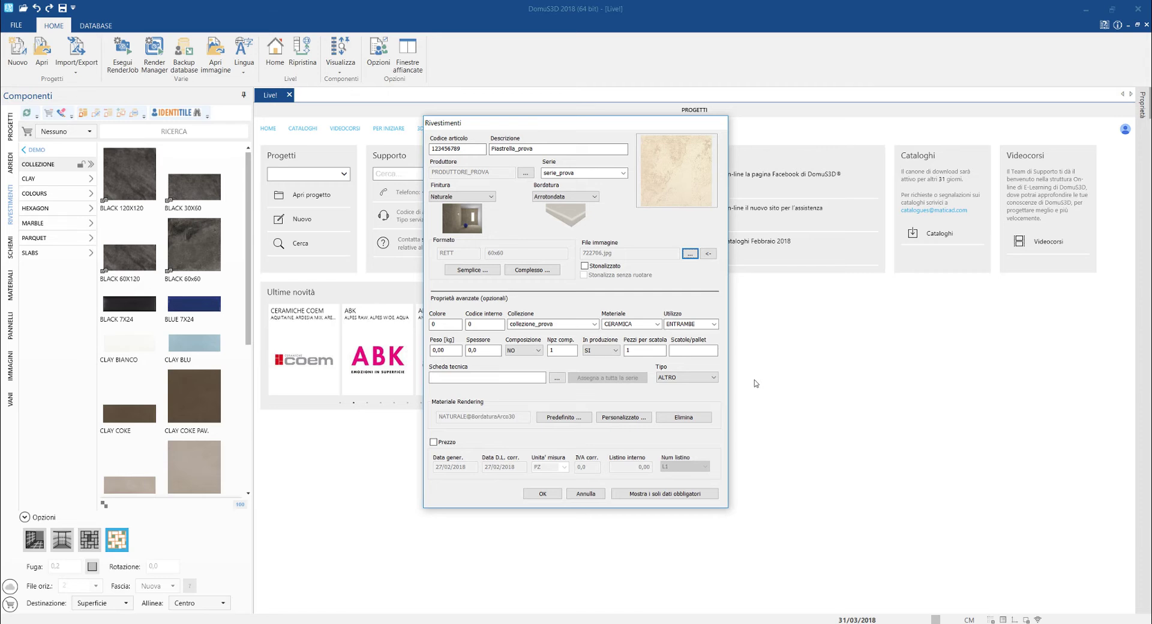
Step: Save the tile and find Piastrella_prova under PRODUTTORE_PROVA > COLLEZIONE_PROVA > SERIE_PROVA
click(546, 494)
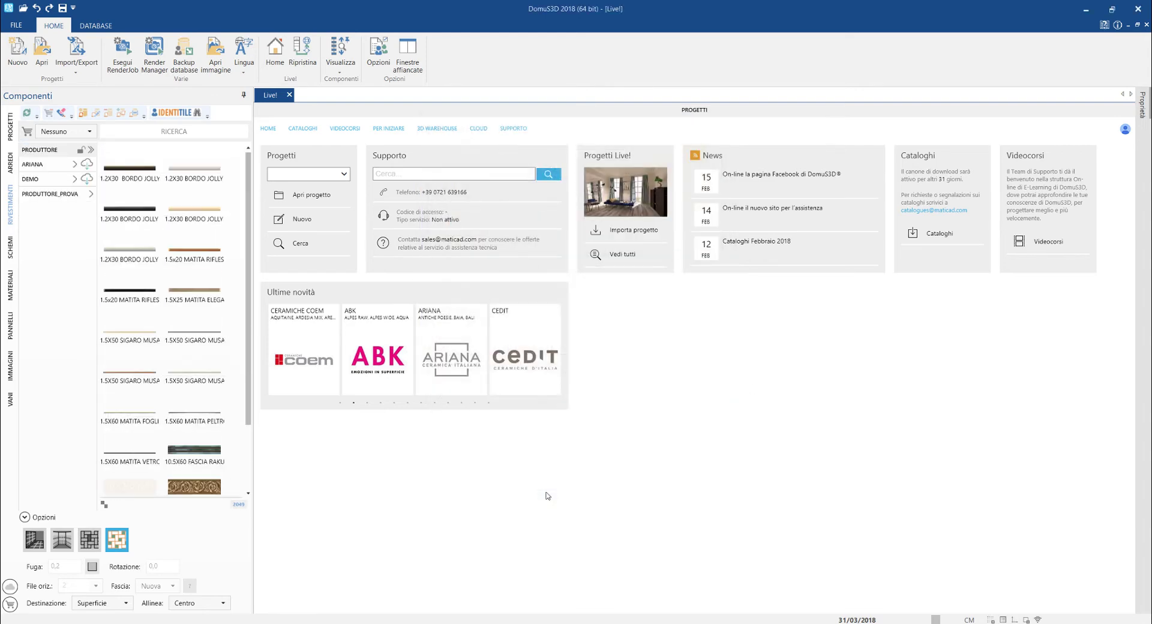
click(60, 194)
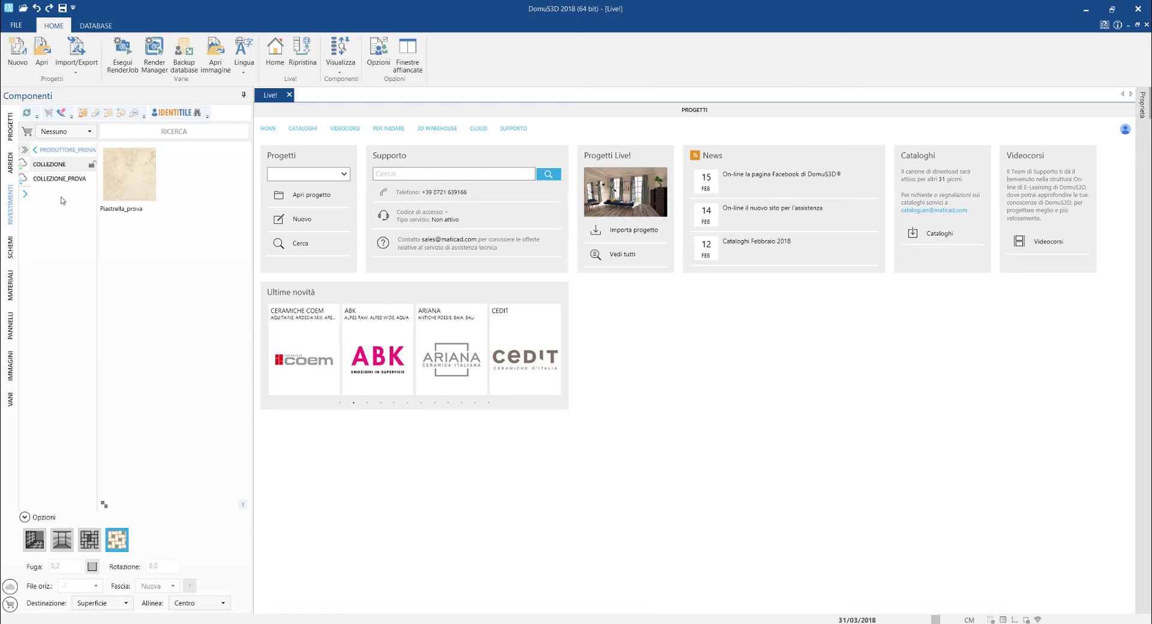
click(59, 179)
click(48, 193)
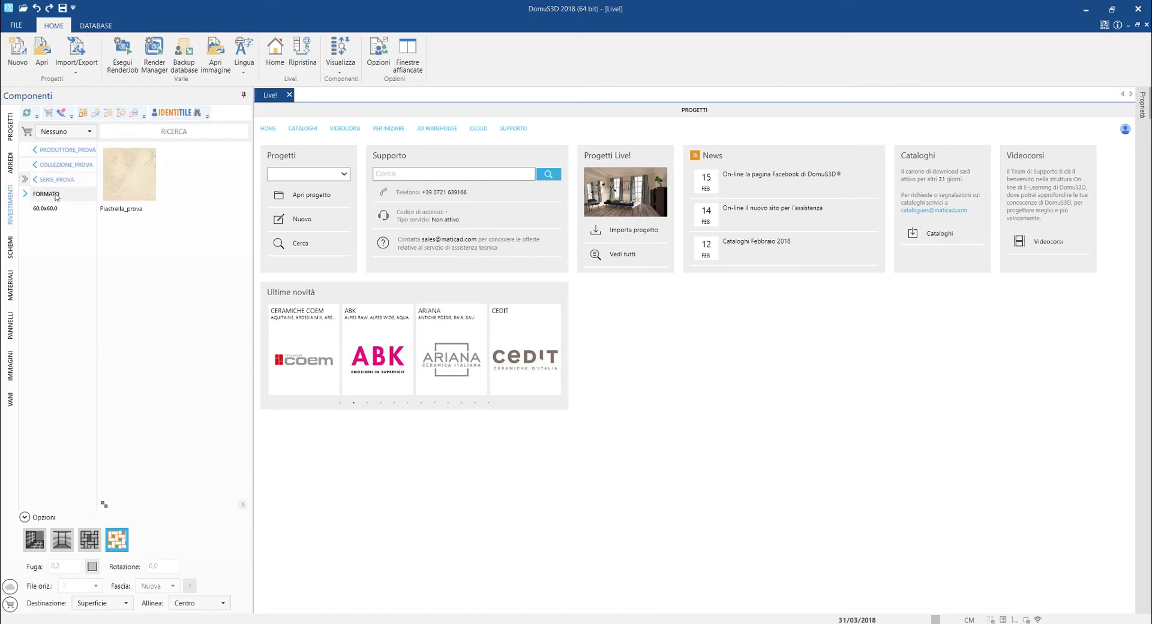
click(127, 186)
click(127, 185)
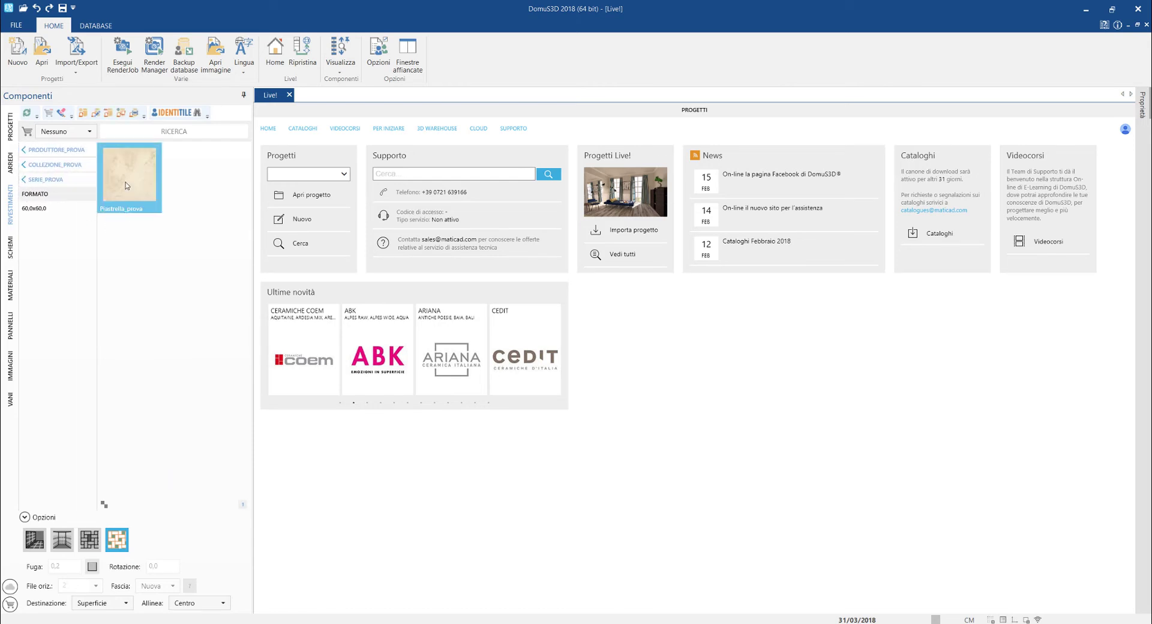
Step: Create a new 400 x 400 rectangular room project and view it in 3D navigation
click(12, 52)
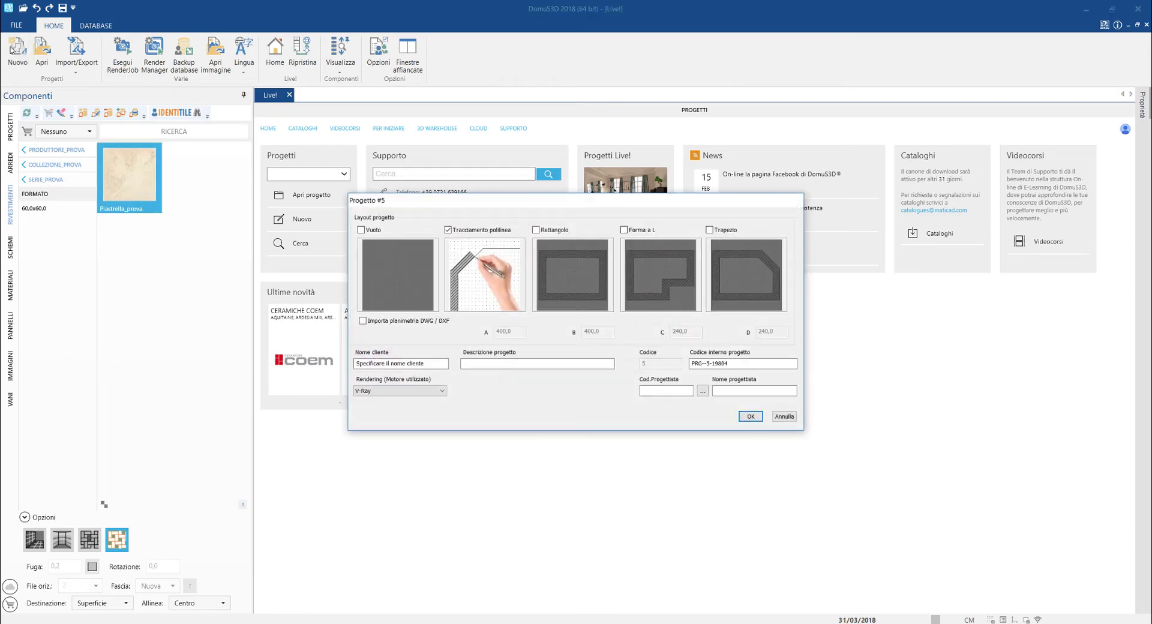
click(558, 275)
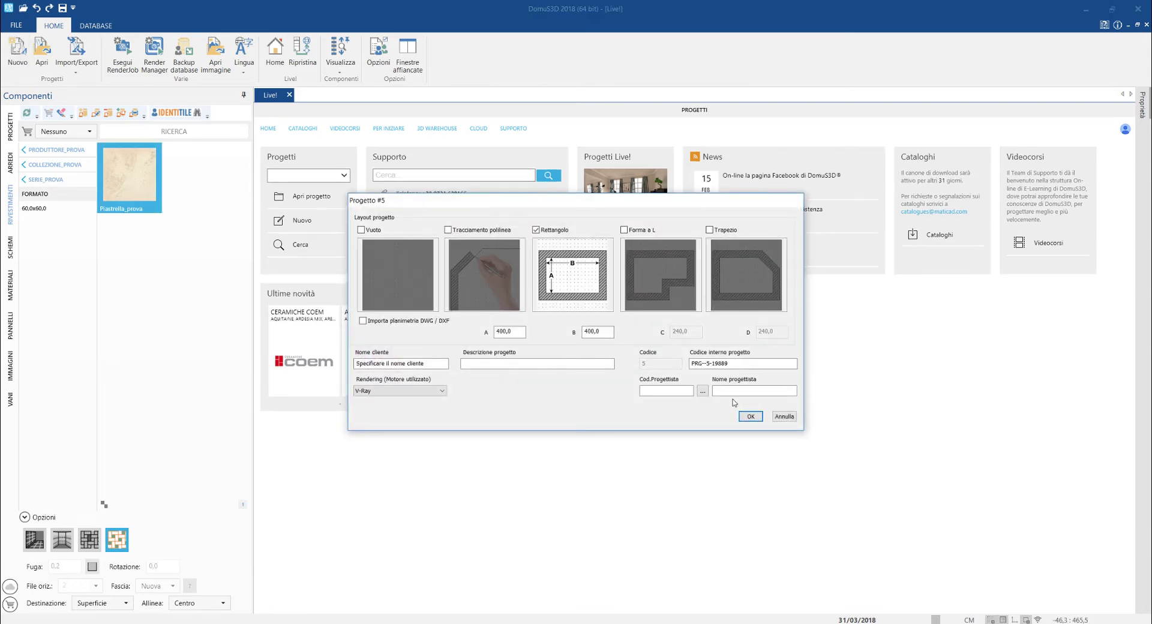
click(749, 416)
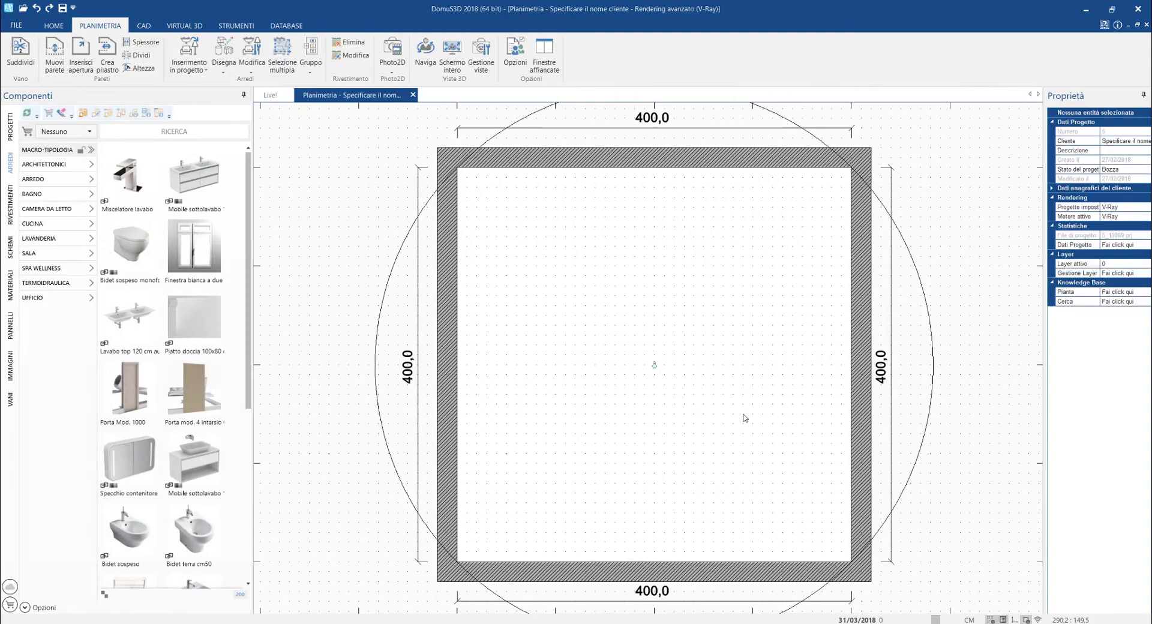
click(427, 57)
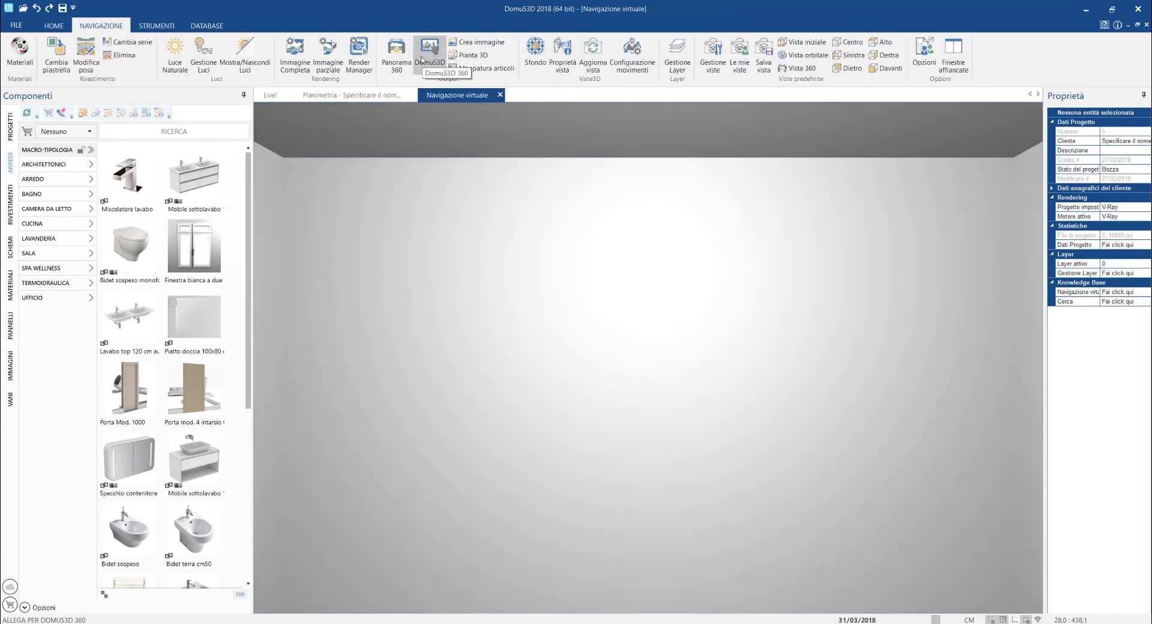
Step: Tilt the 3D view down and drag Piastrella_prova from Rivestimenti onto the room floor
drag(445, 174, 449, 200)
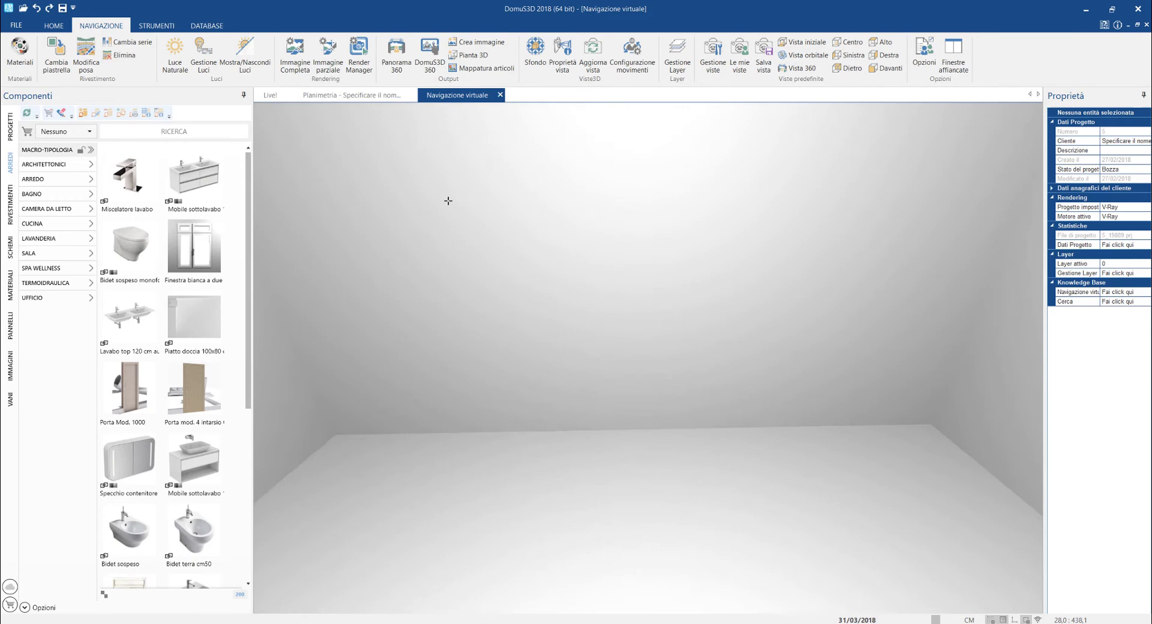
click(11, 204)
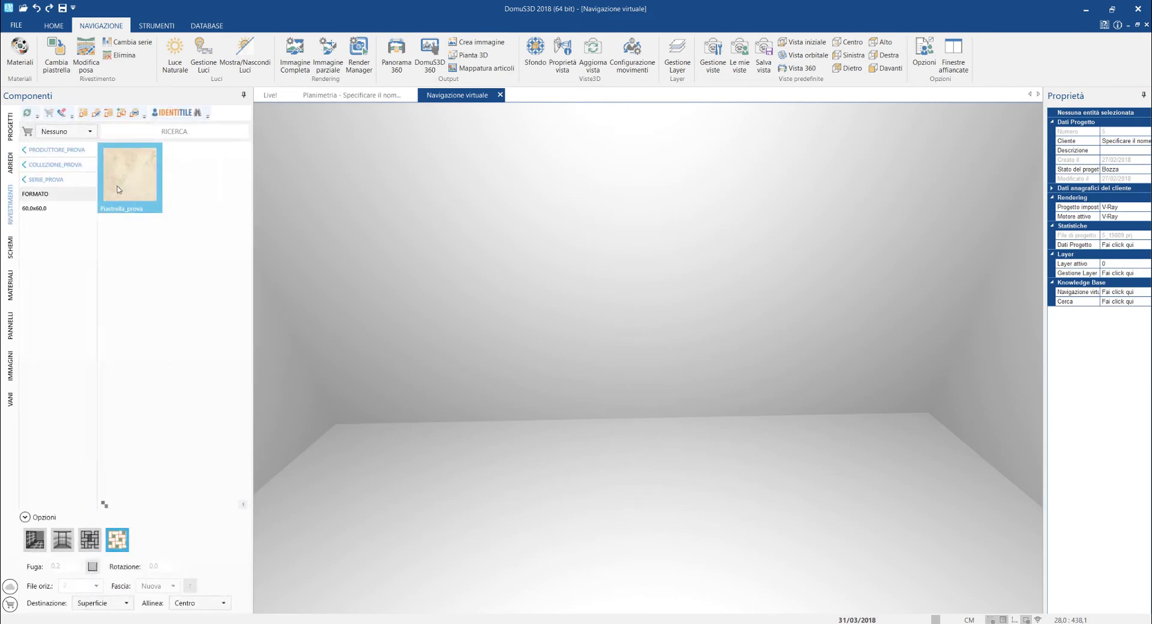
drag(118, 189, 508, 554)
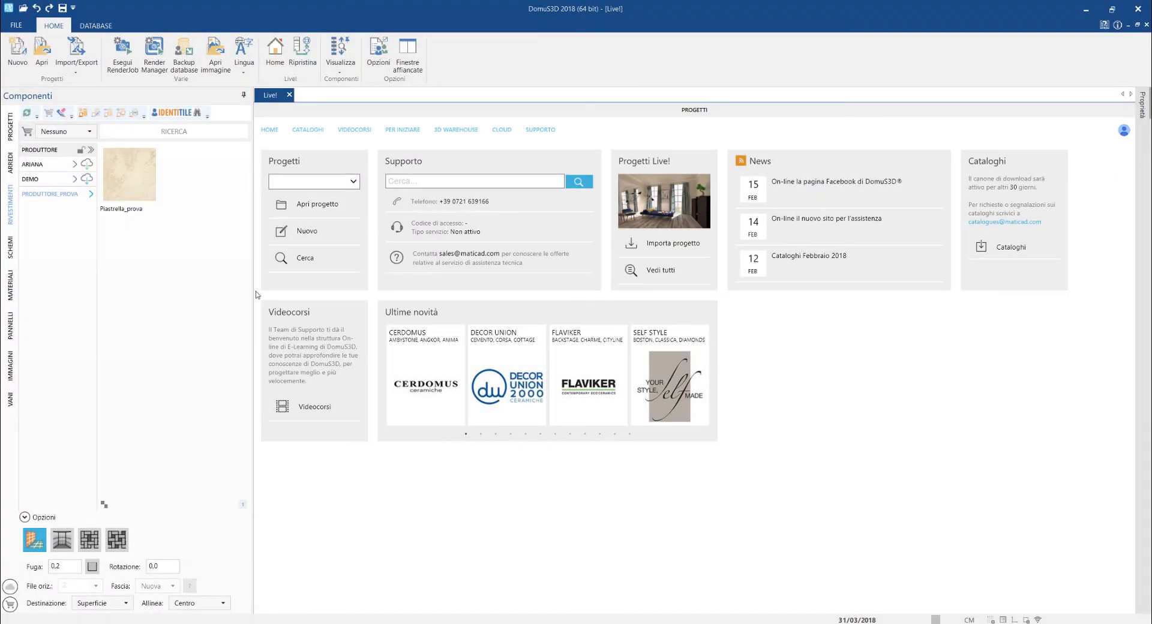
Step: Start a second tile with code PROVA2 and description Piastrella_prova_2
click(83, 114)
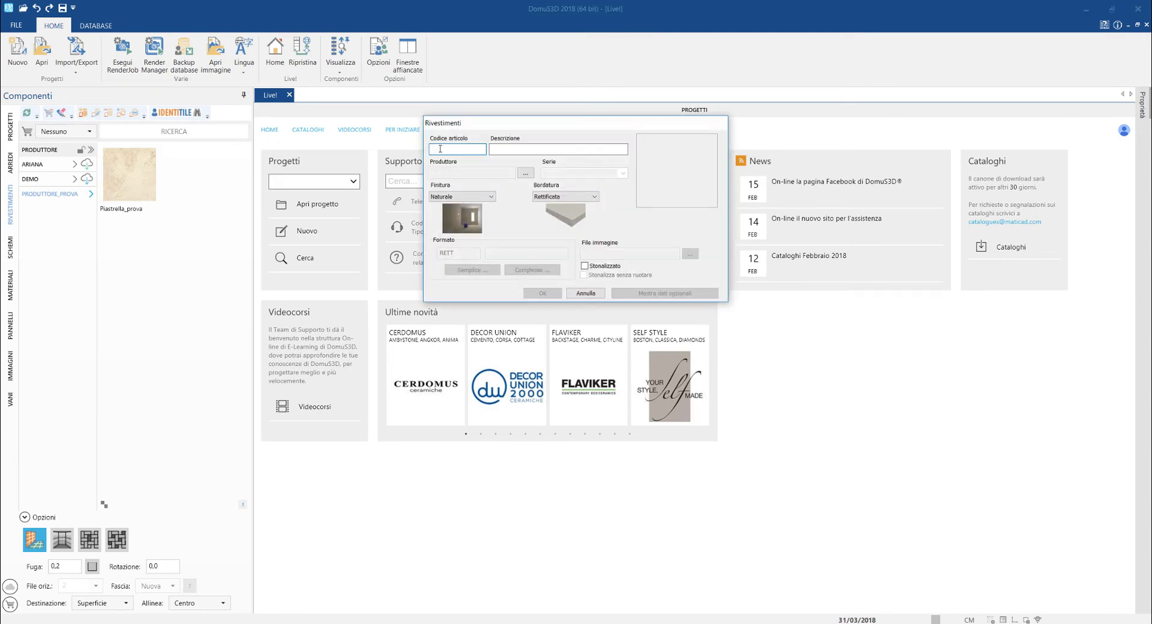
text(PROVA2)
key(Tab)
text(Piastrella_prova_2)
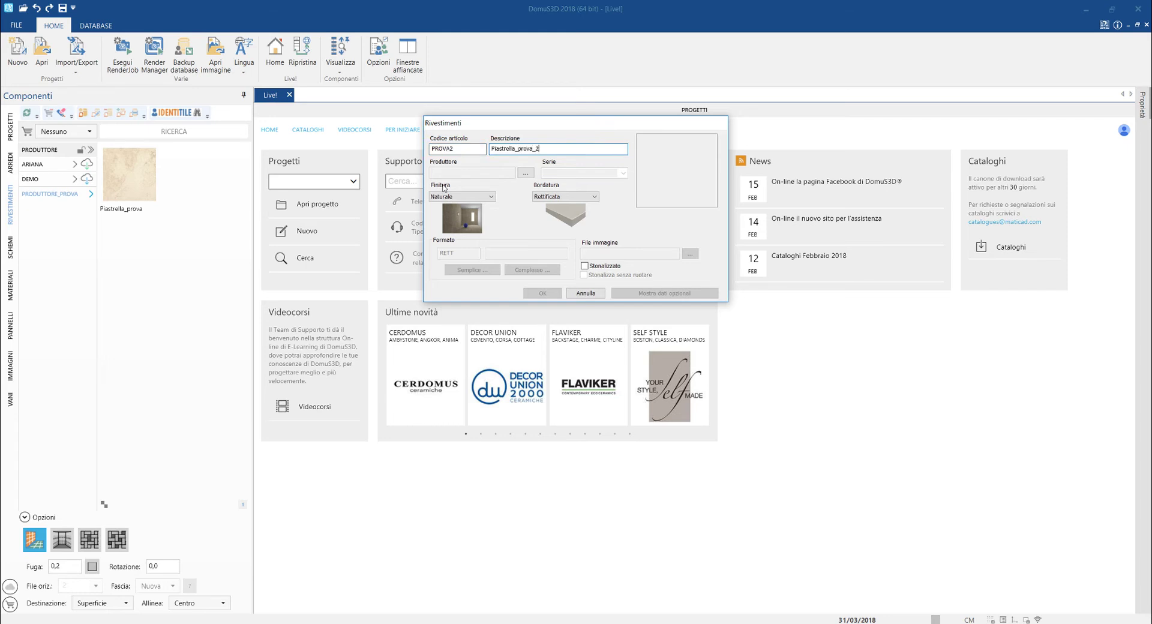
Step: Choose producer PRODUTTORE_PROVA and enter series Serie_prova_2
click(526, 173)
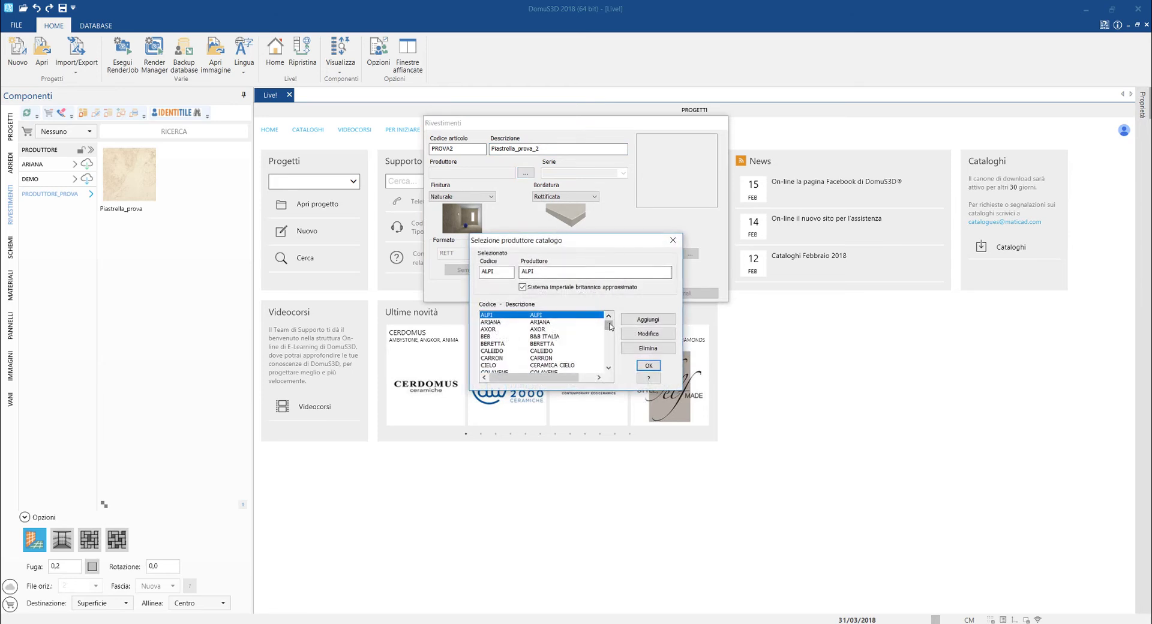
drag(609, 324, 614, 355)
click(516, 337)
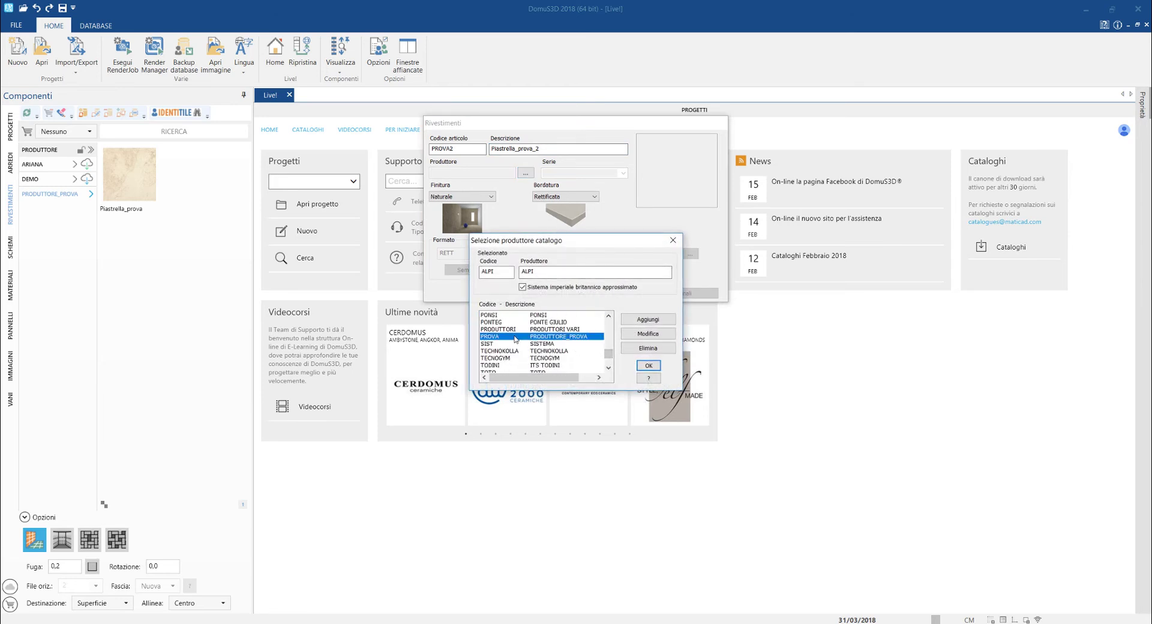
click(647, 365)
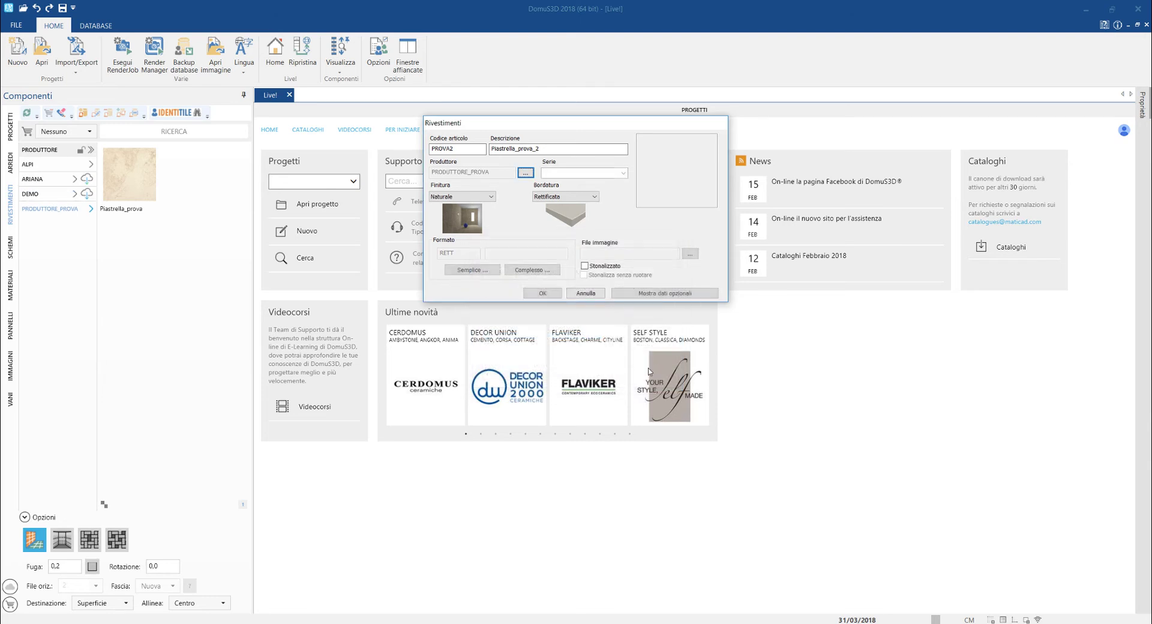
click(600, 174)
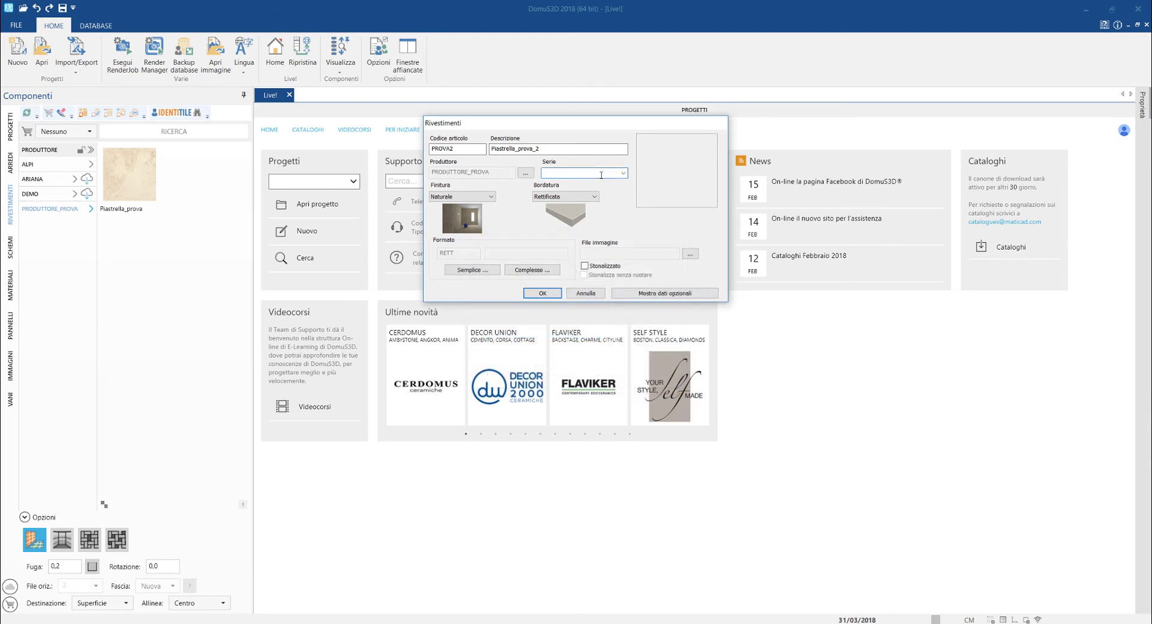
text(Serie_prova_2)
key(Tab)
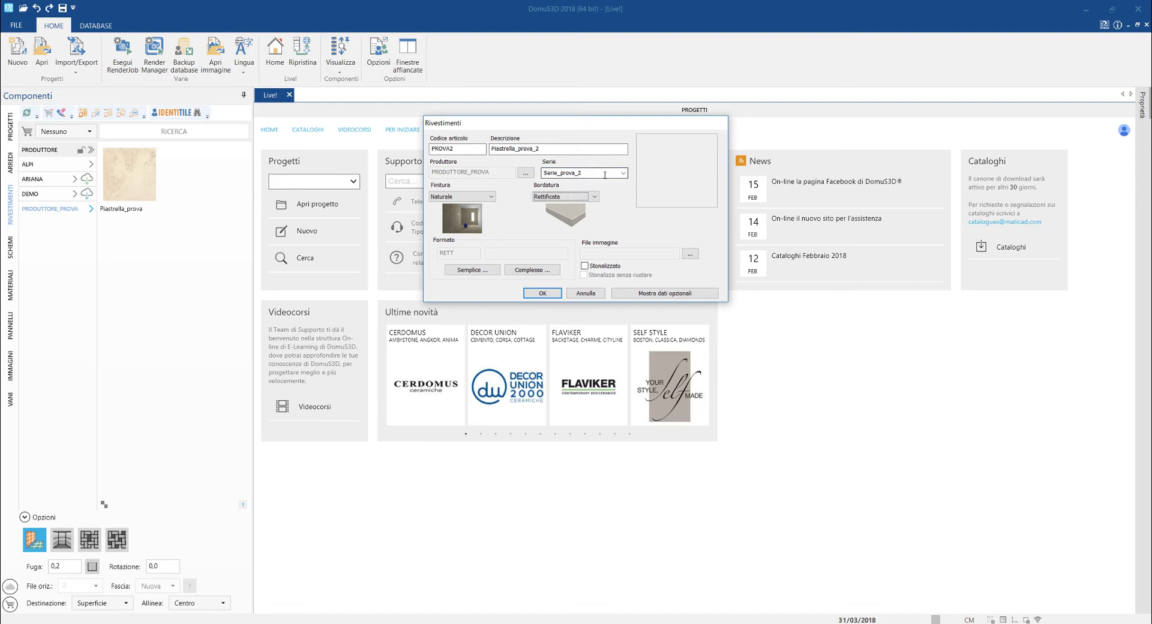
click(690, 253)
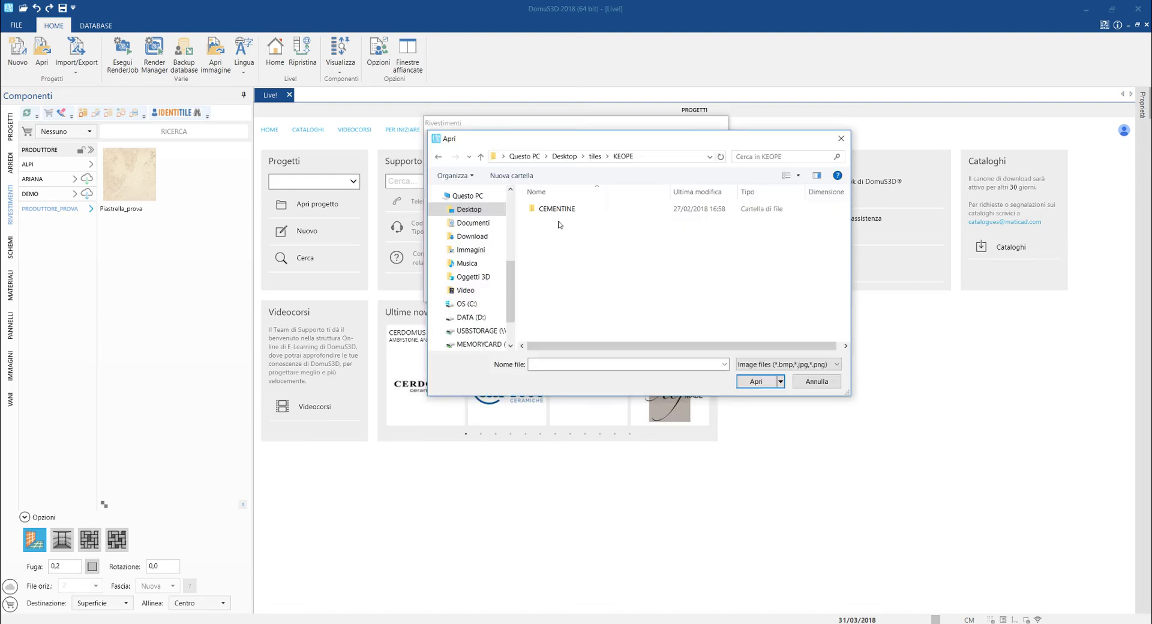
double_click(557, 209)
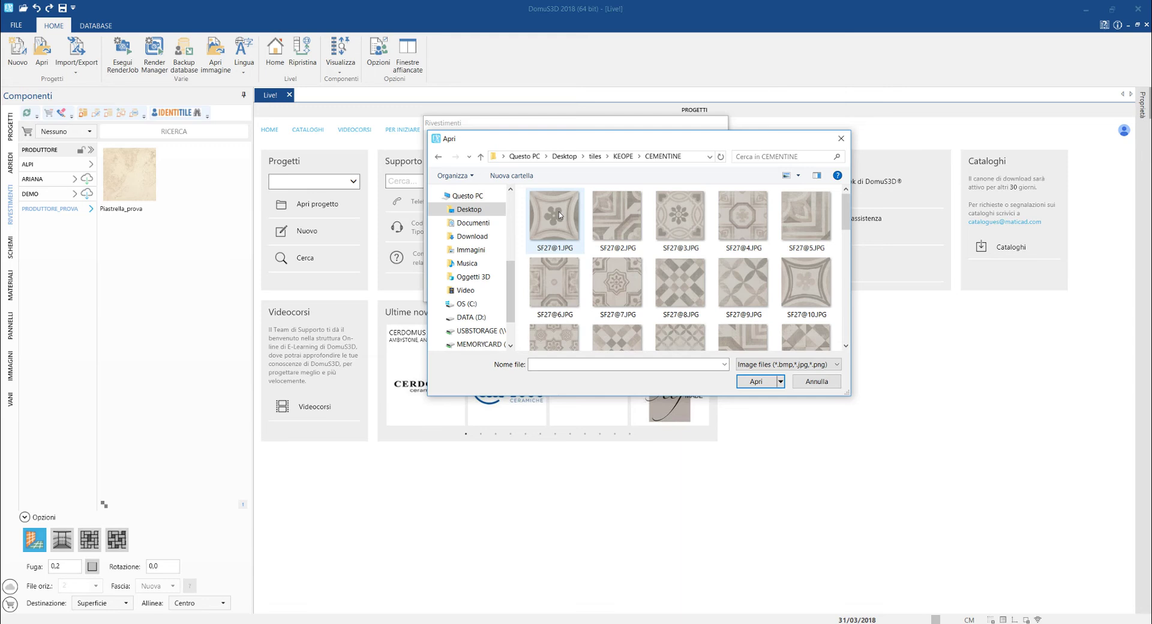
click(559, 215)
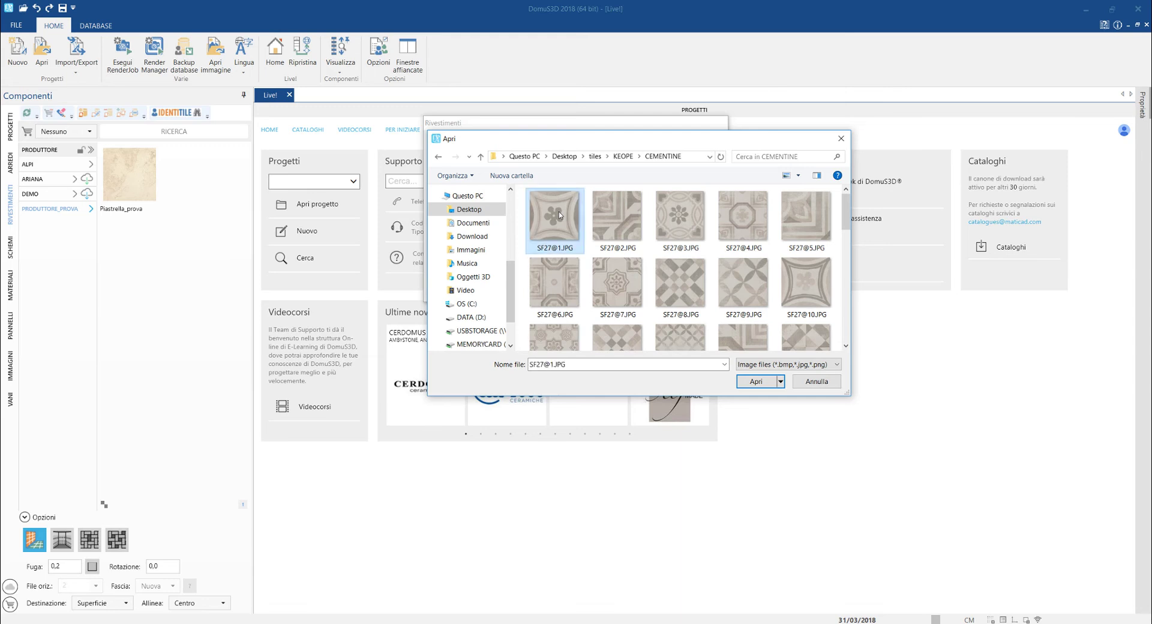
click(755, 382)
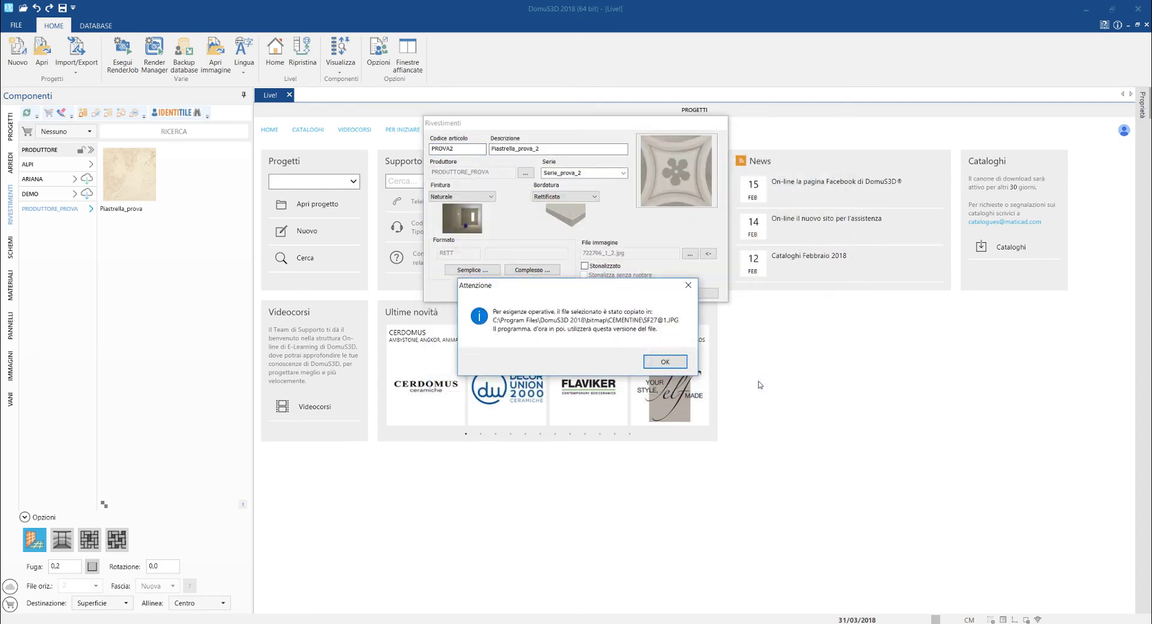
click(665, 362)
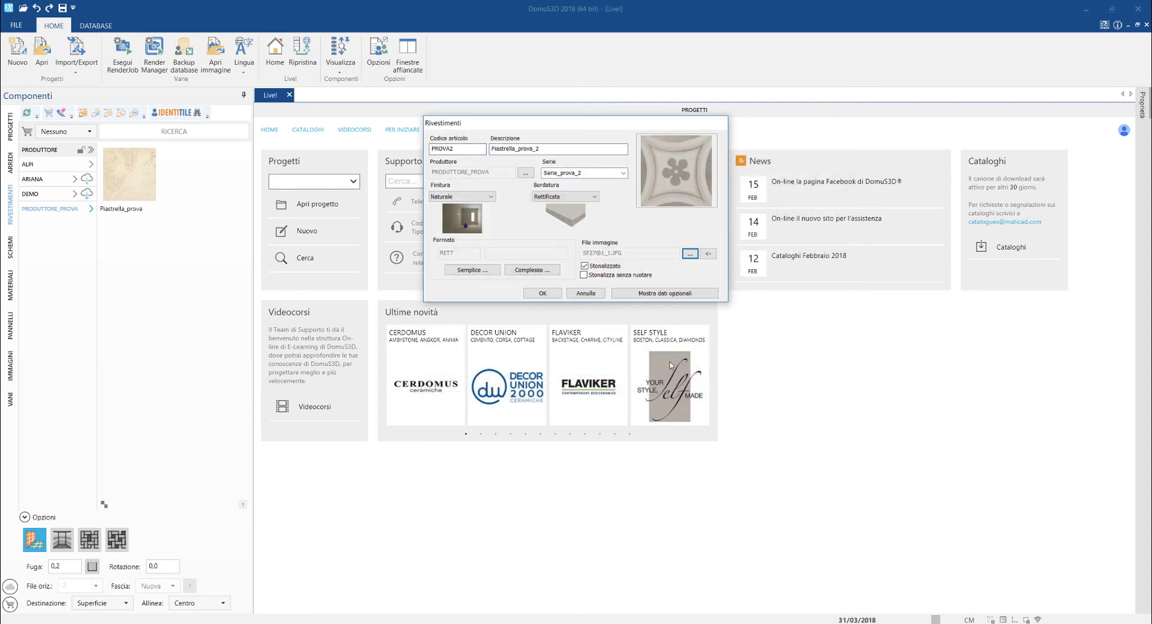
click(471, 270)
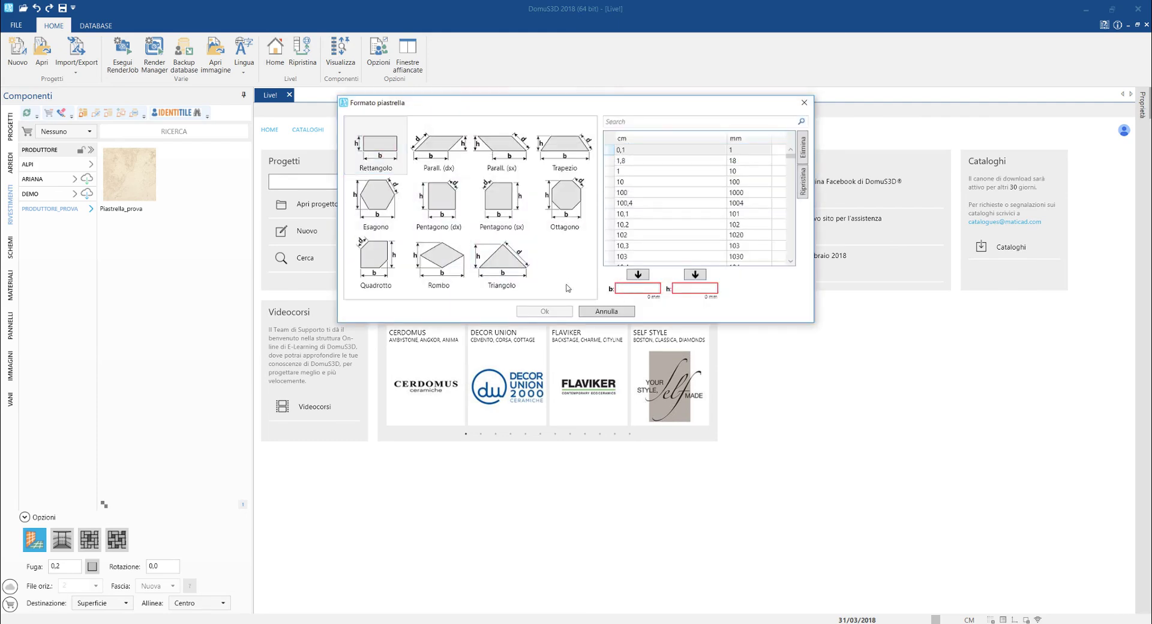
Step: Give the tile a 40 x 40 format and collection CEMENTINE, then save it
text(40)
key(Tab)
key(Tab)
text(40)
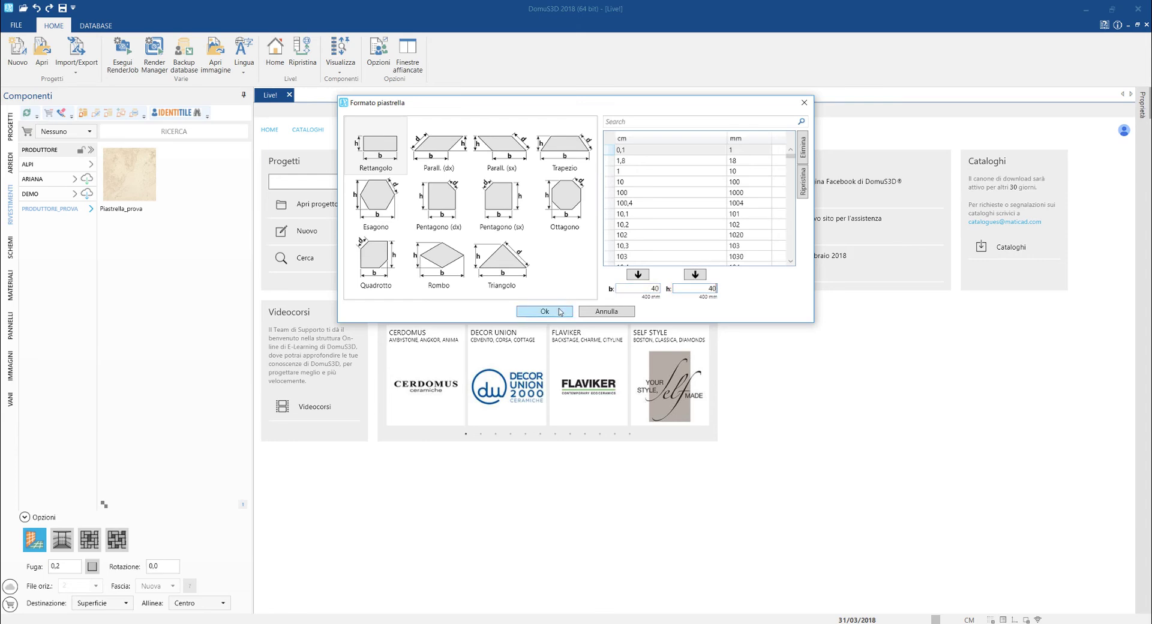
click(560, 311)
click(616, 294)
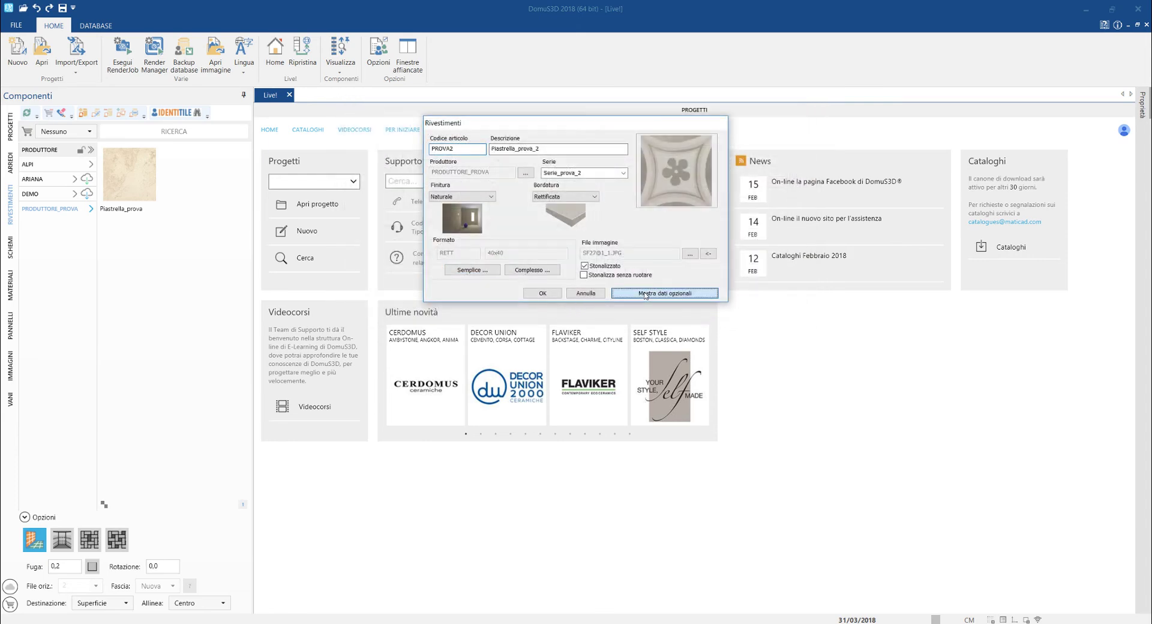
text(CEMENTINE)
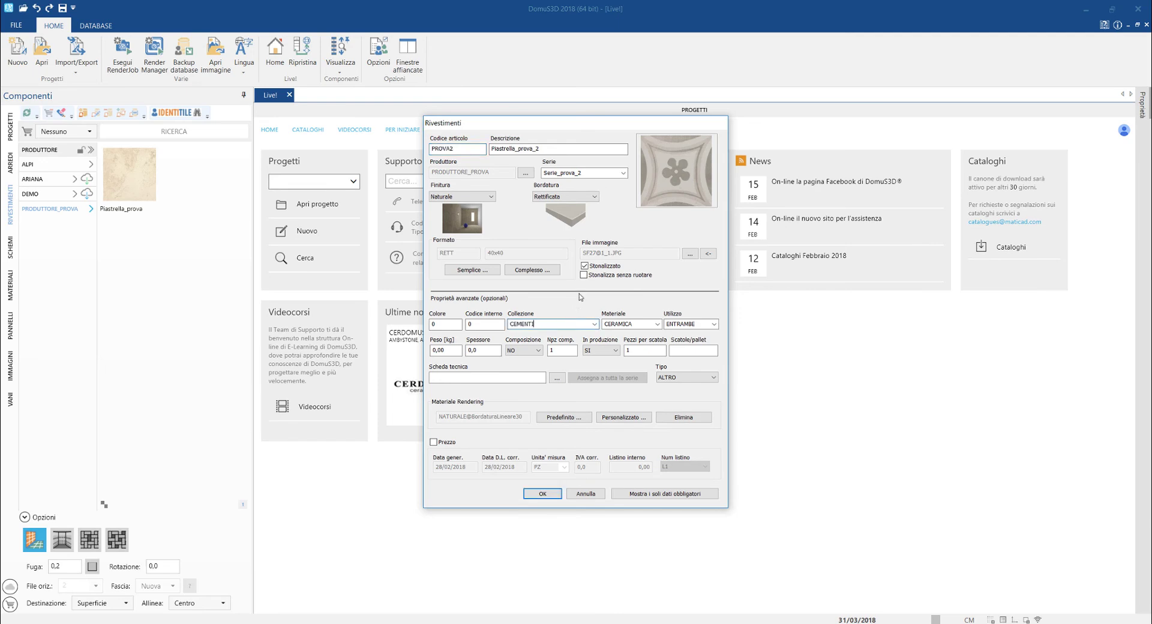
click(542, 493)
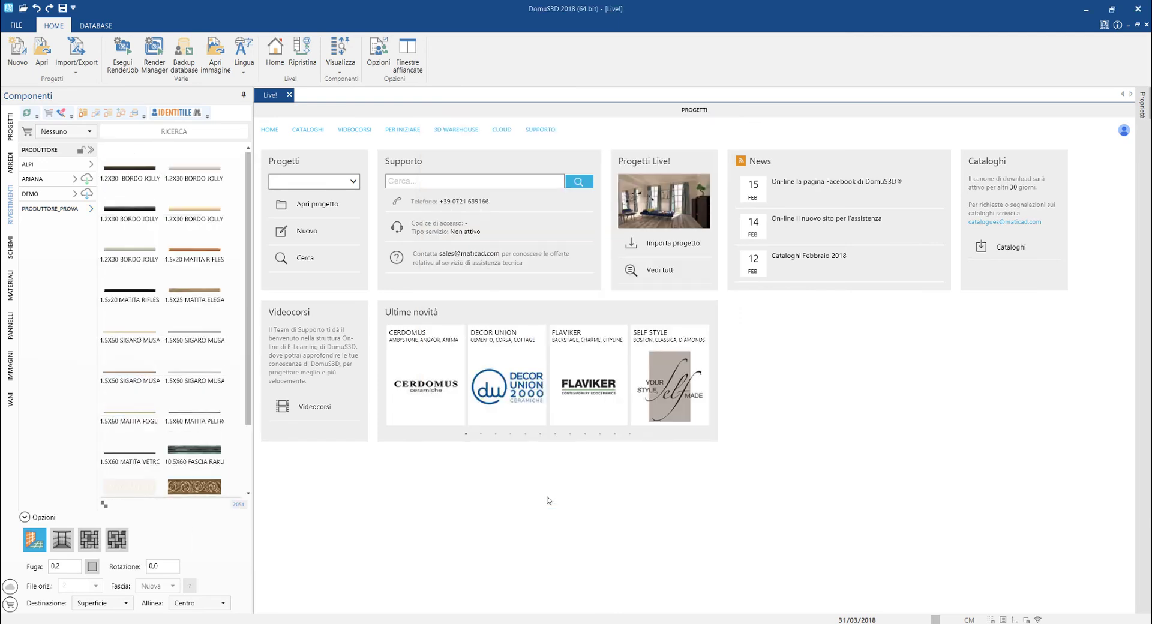
Step: Open Piastrella_prova_2 under PRODUTTORE_PROVA > CEMENTINE, cycle its preview variants, and close it
click(90, 212)
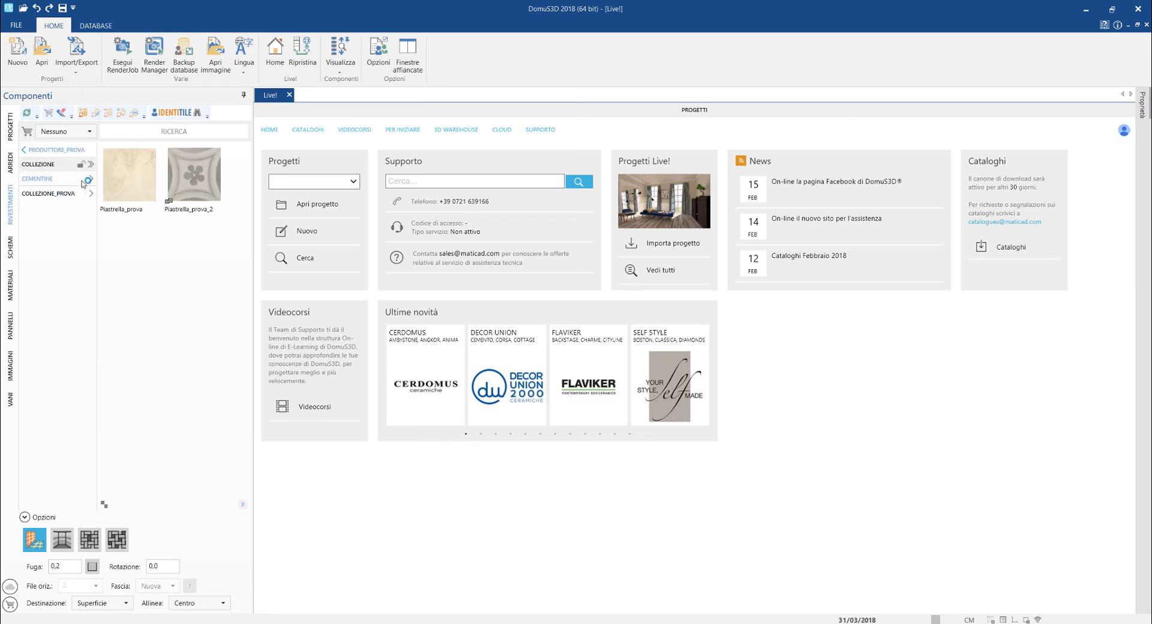
click(83, 181)
click(129, 180)
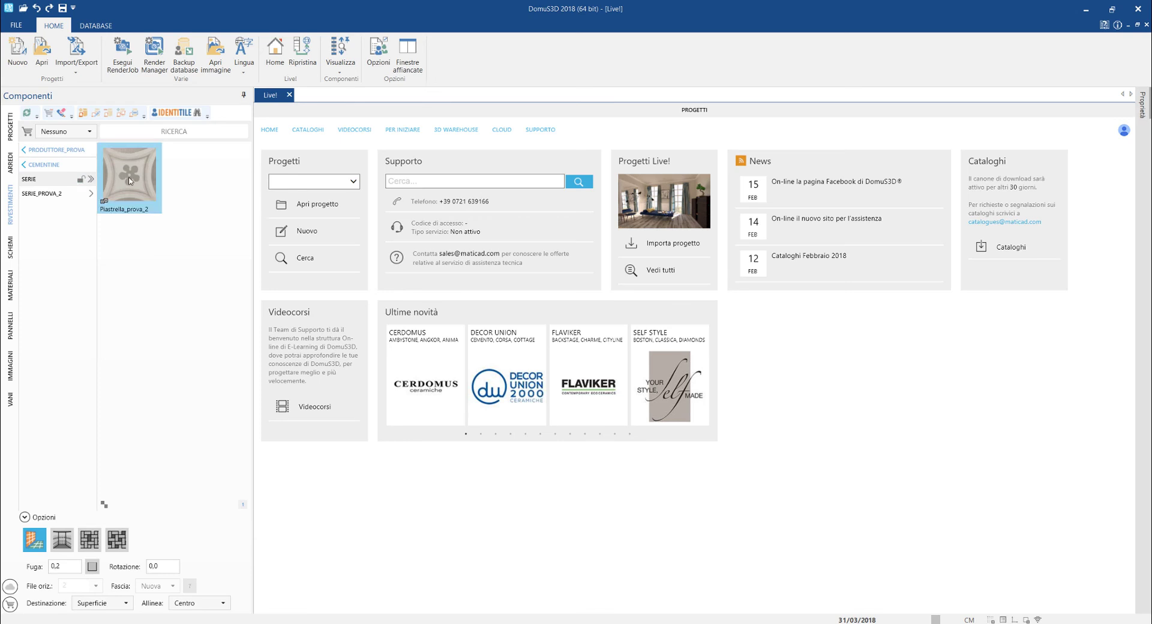
double_click(129, 179)
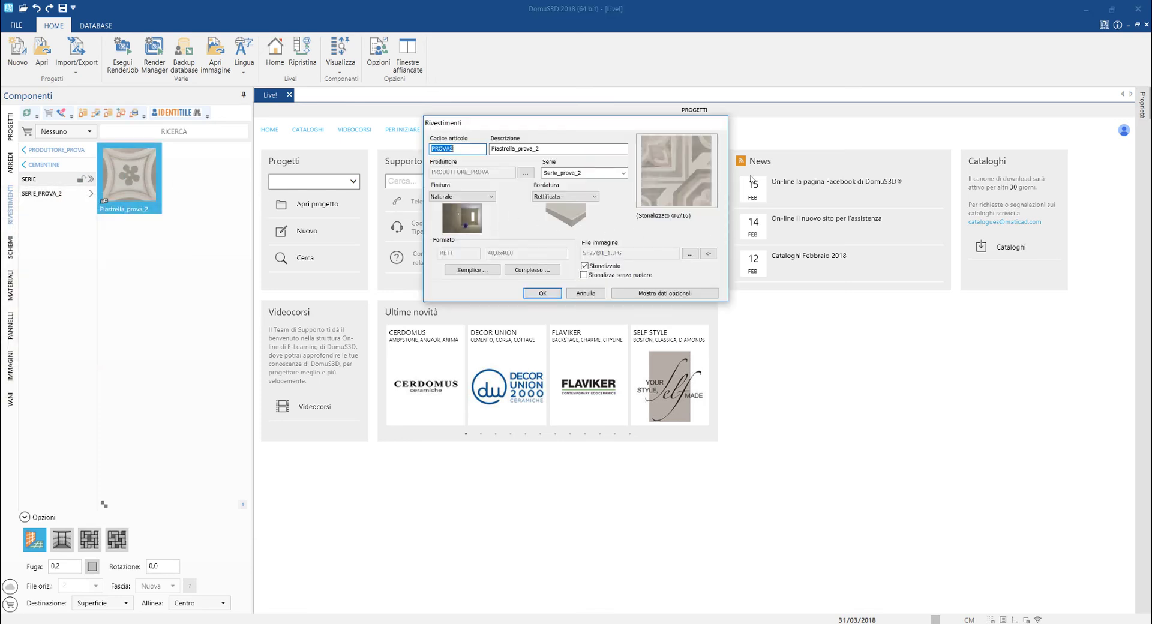
click(693, 205)
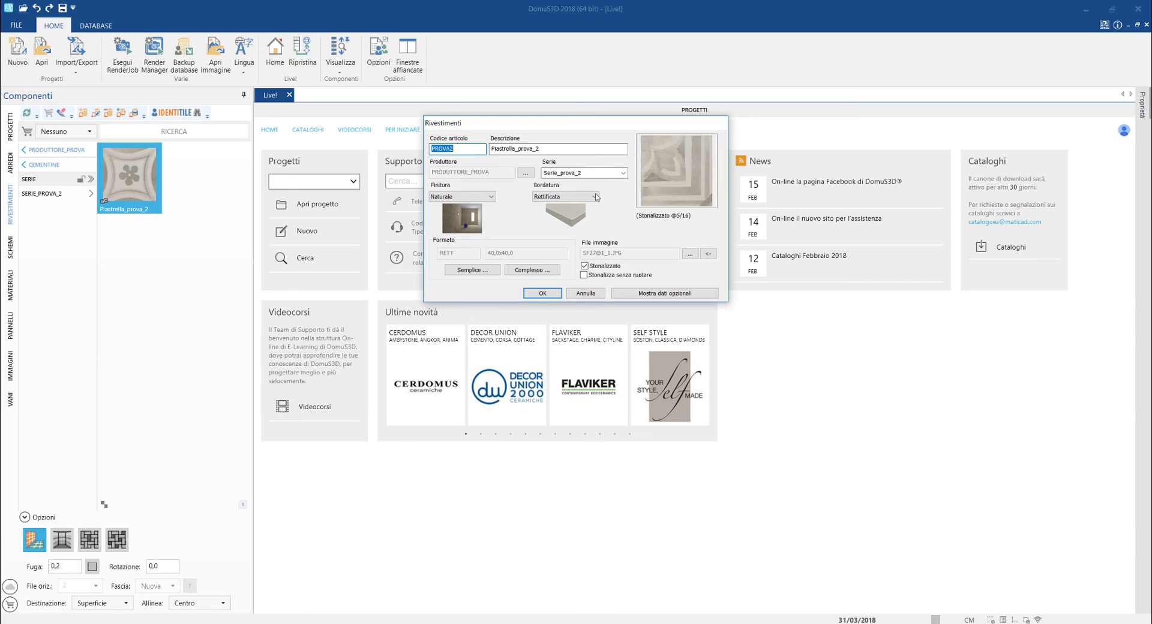
click(543, 294)
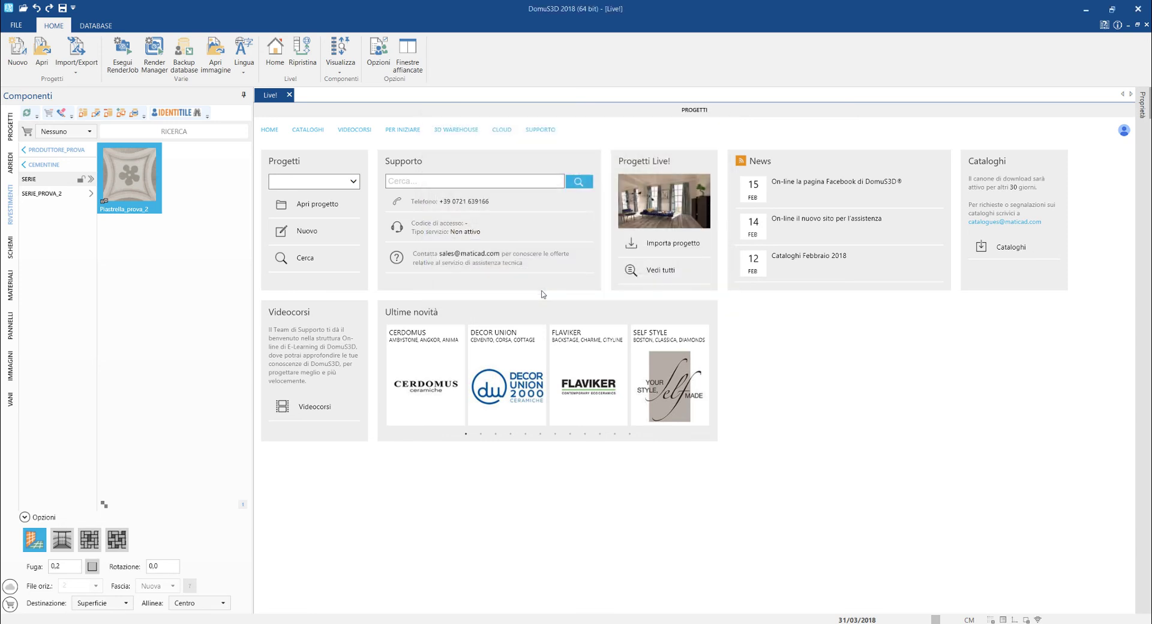
Step: Start a new project with a 400 x 400 rectangular room and view it in Navigazione virtuale 3D
click(22, 57)
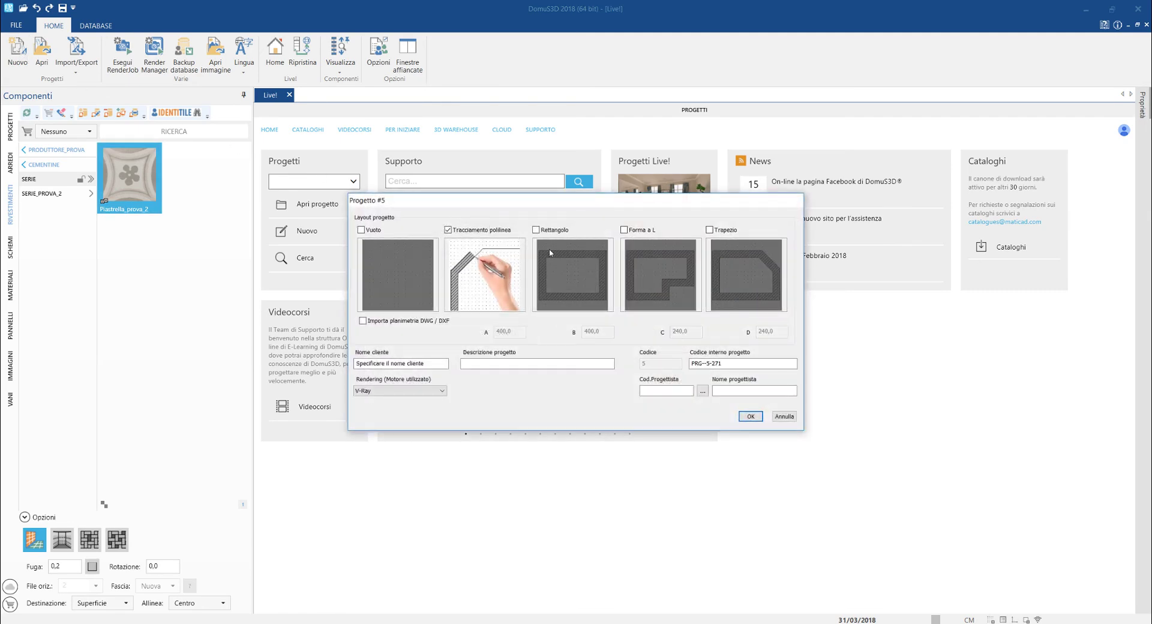
click(553, 254)
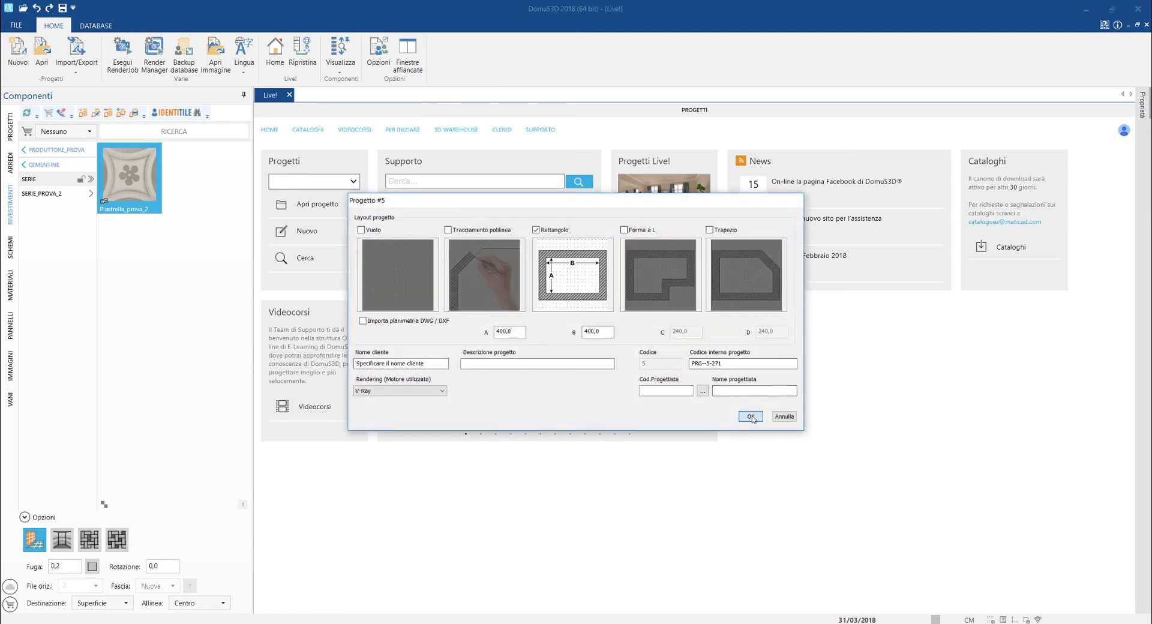
click(750, 416)
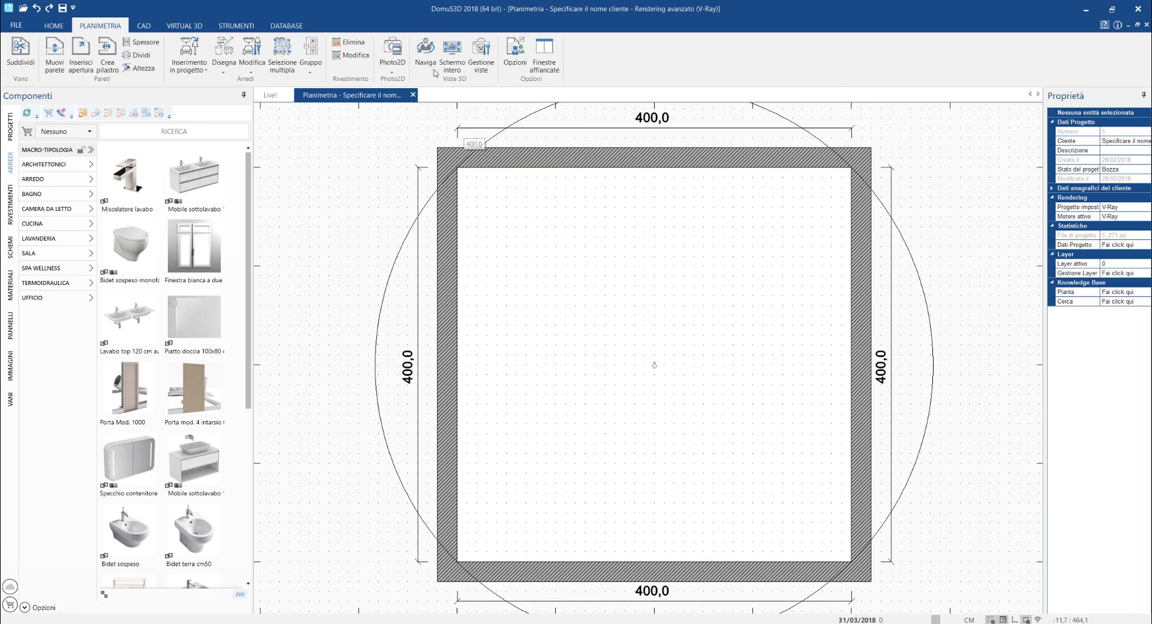
click(432, 64)
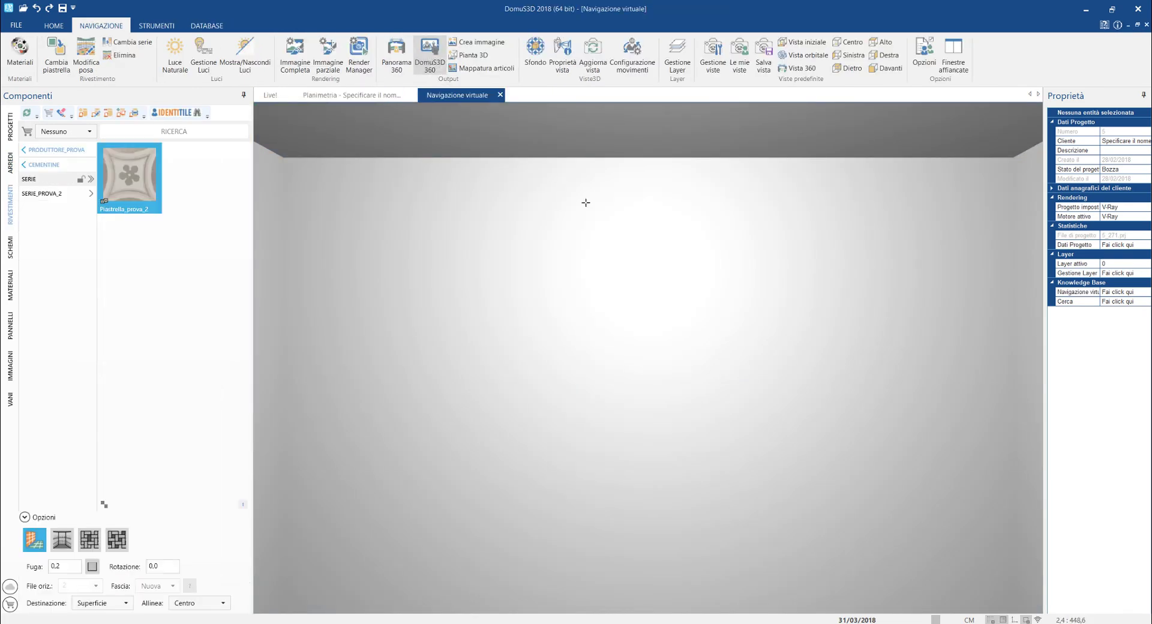
Step: Tilt the 3D view down and lay the Piastrella_prova_2 cement tile over the floor
drag(601, 216, 601, 249)
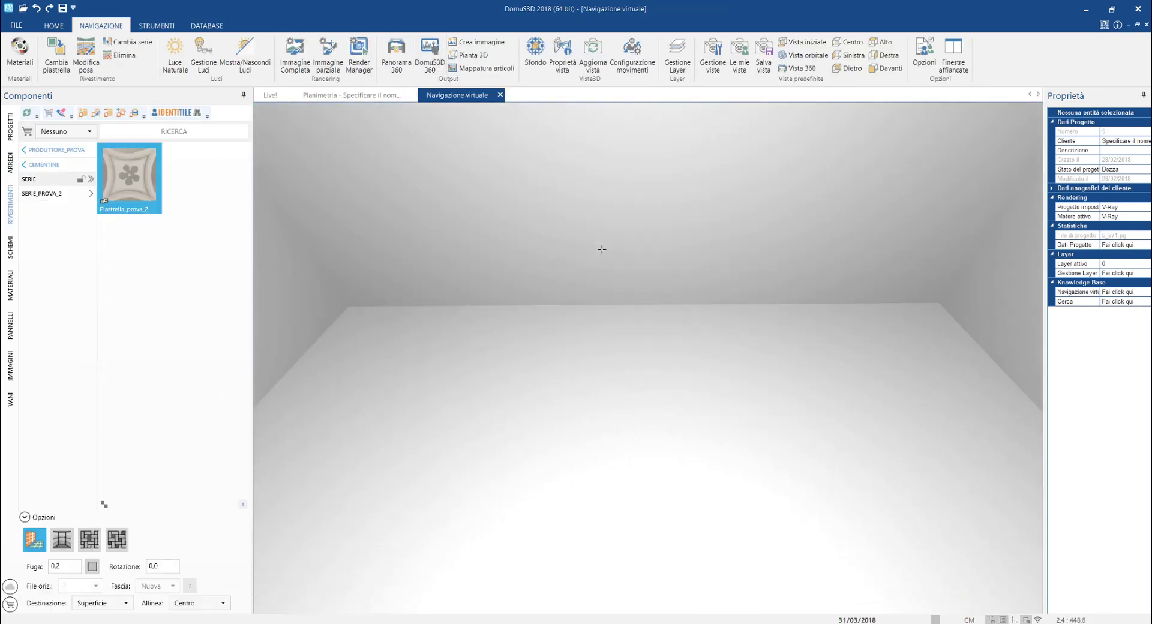
drag(131, 191, 496, 378)
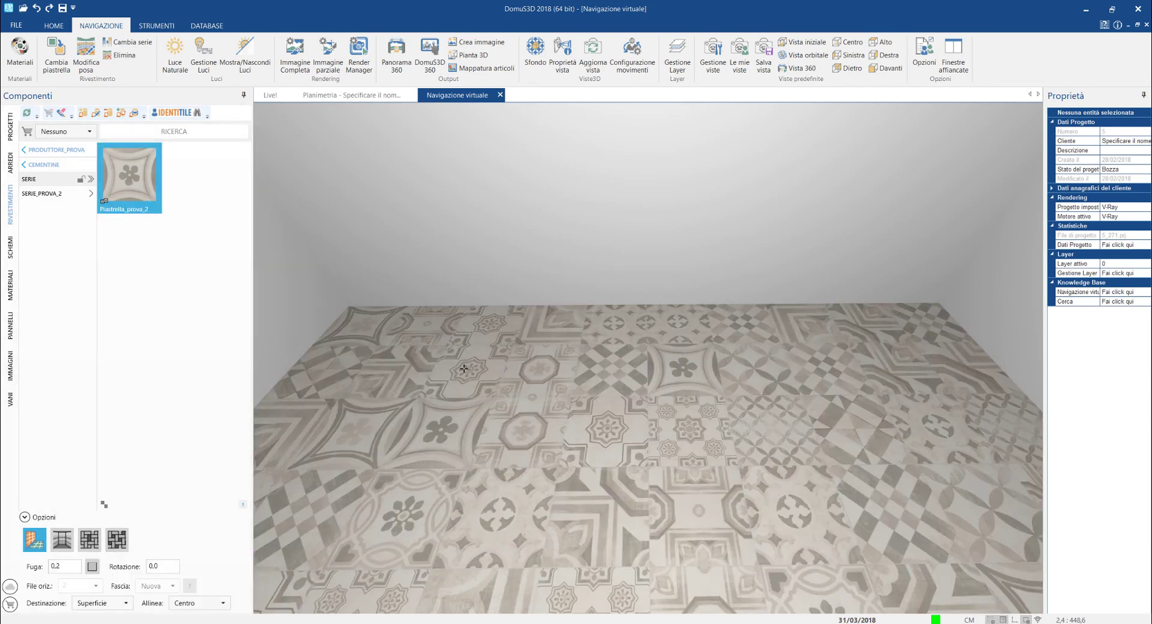
right_click(464, 368)
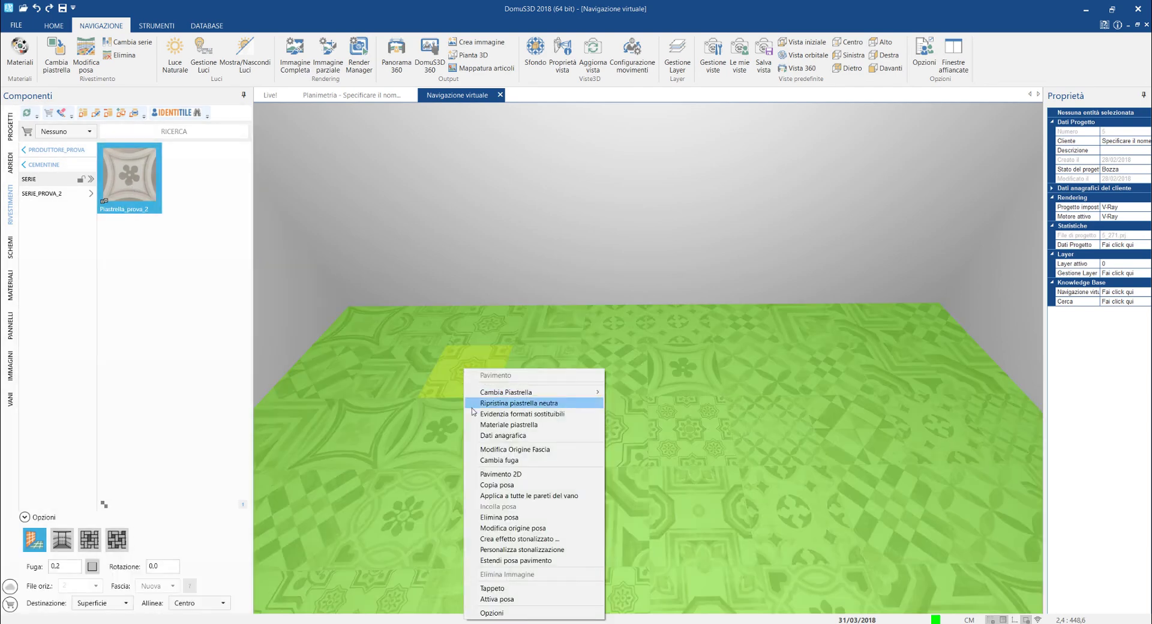
Step: Using Personalizza stonalizzazione, cycle one floor tile through its variants to the flower medallion pattern
click(472, 549)
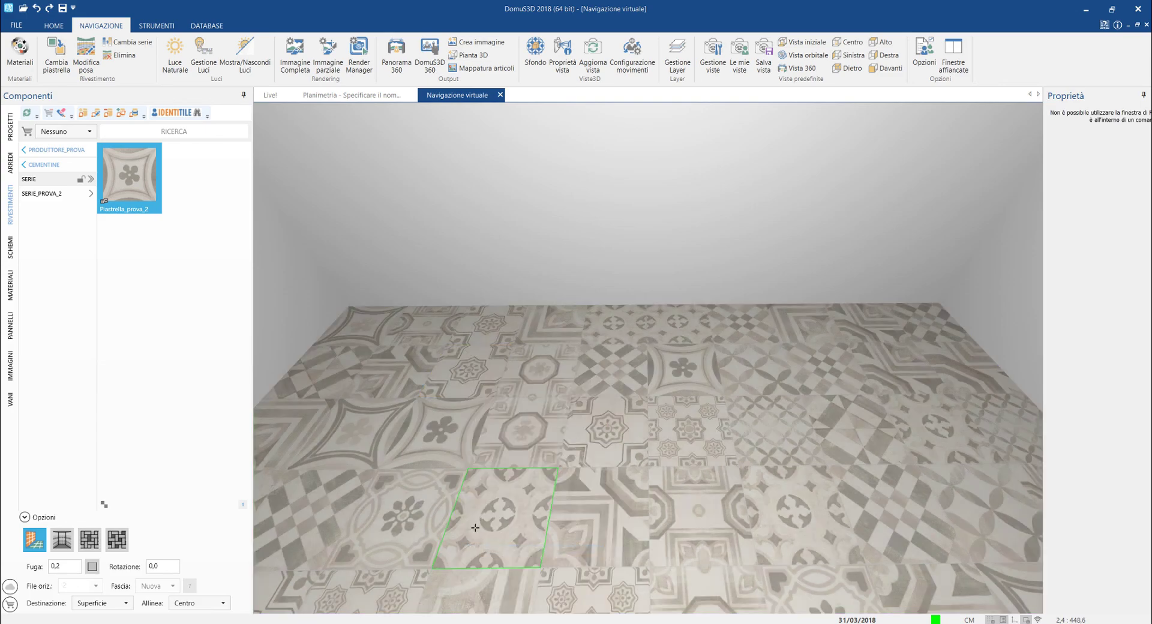
click(476, 523)
click(476, 523)
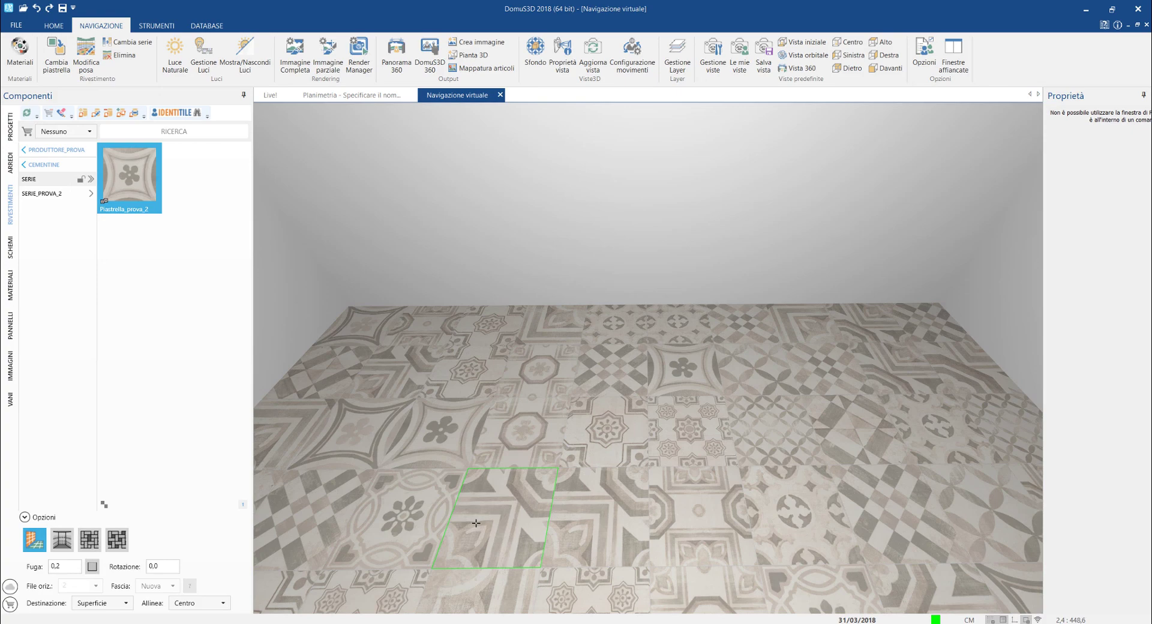
click(475, 523)
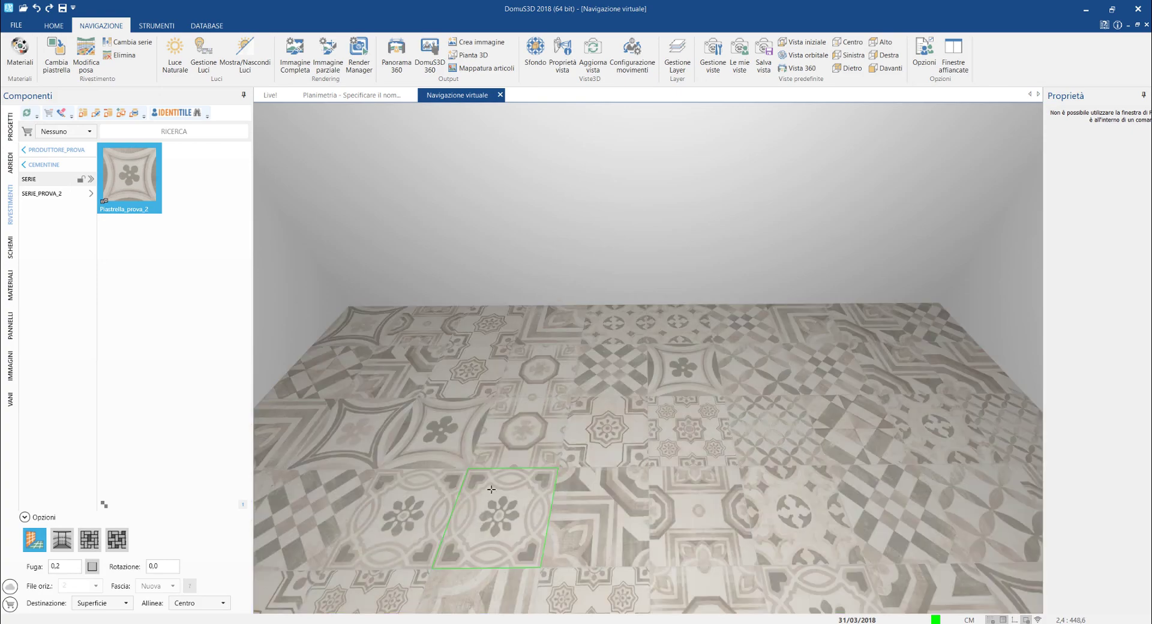